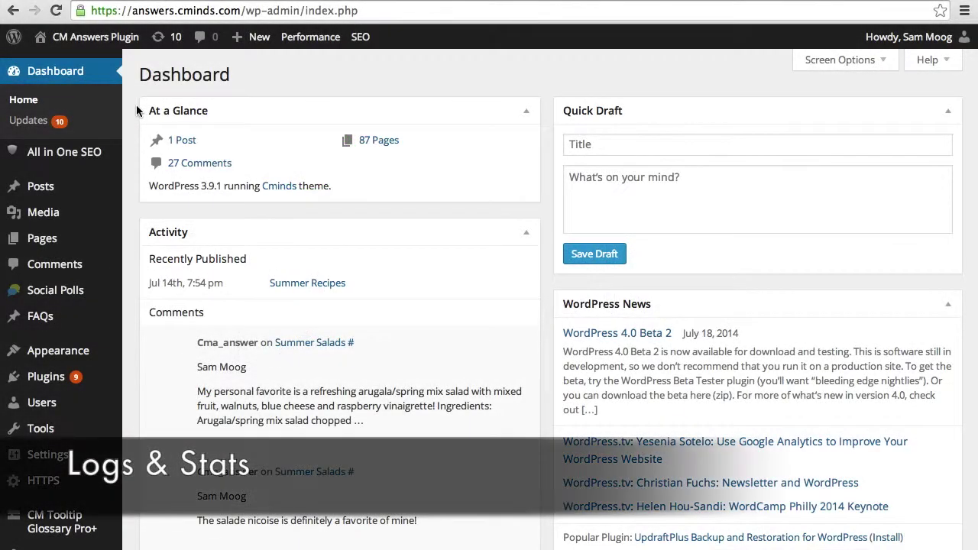
Bring up the CM Answers Pro Logs table and list its log view choices.
{"action": "scroll", "coordinate": [135, 110], "scroll_direction": "down", "scroll_amount": 2}
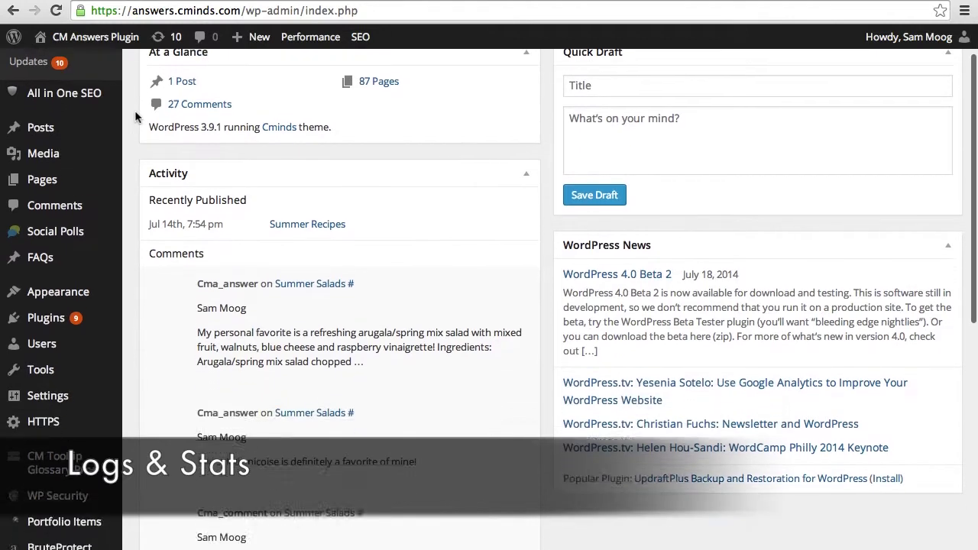
{"action": "scroll", "coordinate": [135, 110], "scroll_direction": "down", "scroll_amount": 3}
{"action": "scroll", "coordinate": [135, 110], "scroll_direction": "down", "scroll_amount": 3}
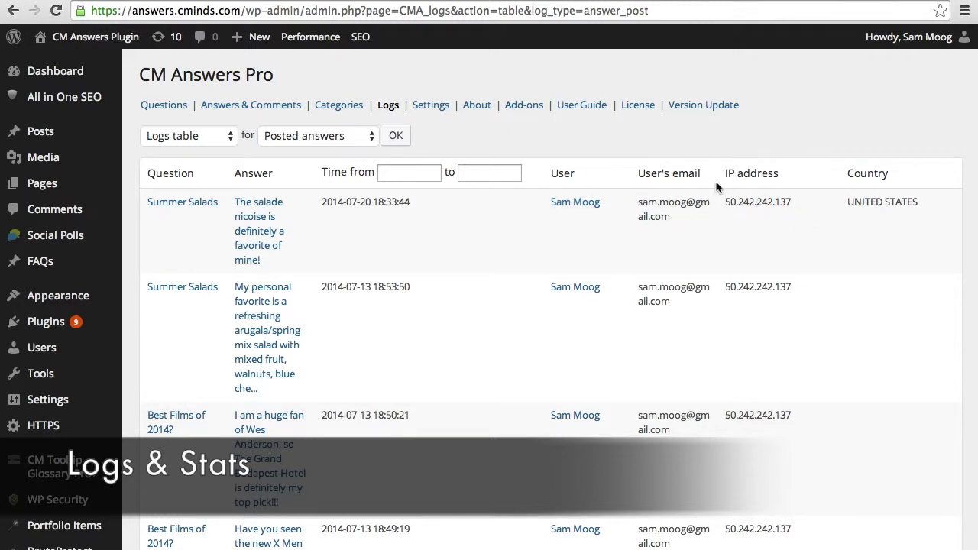
{"action": "left_click", "coordinate": [220, 141]}
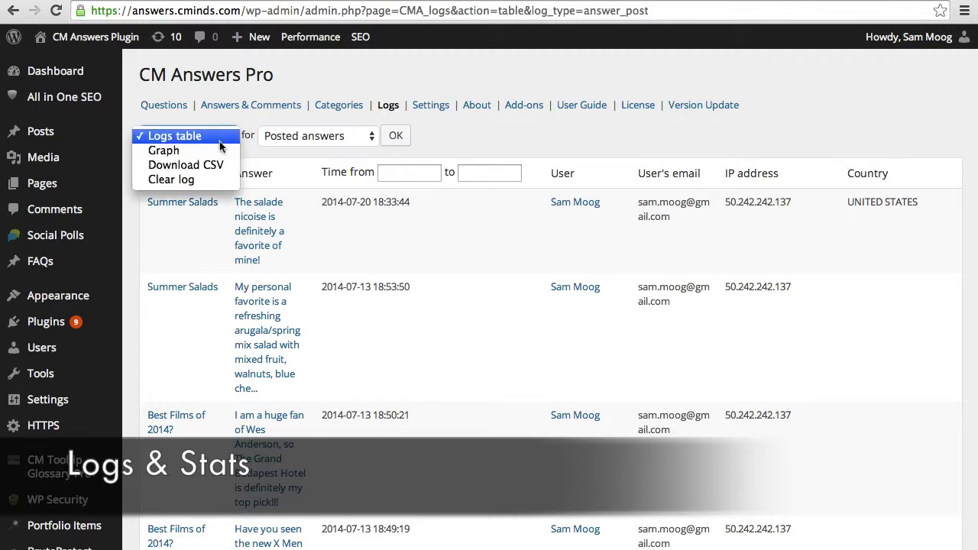
Switch the logs to a graph covering the past year.
{"action": "left_click", "coordinate": [220, 151]}
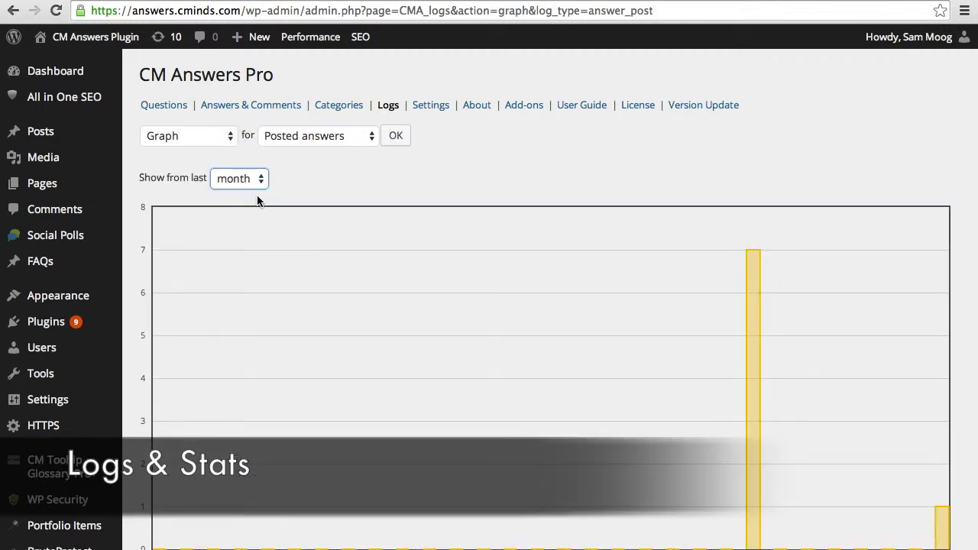
{"action": "left_click", "coordinate": [249, 182]}
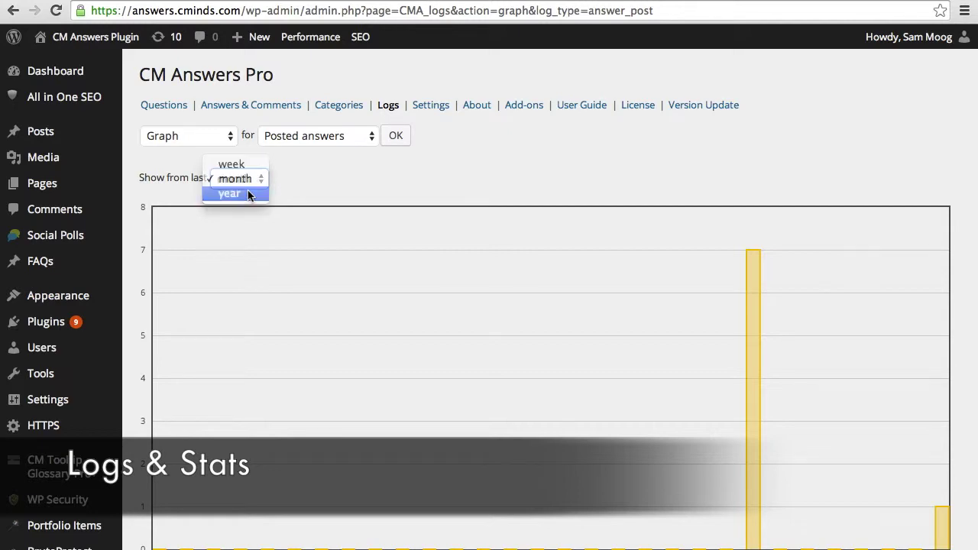
{"action": "left_click", "coordinate": [247, 190]}
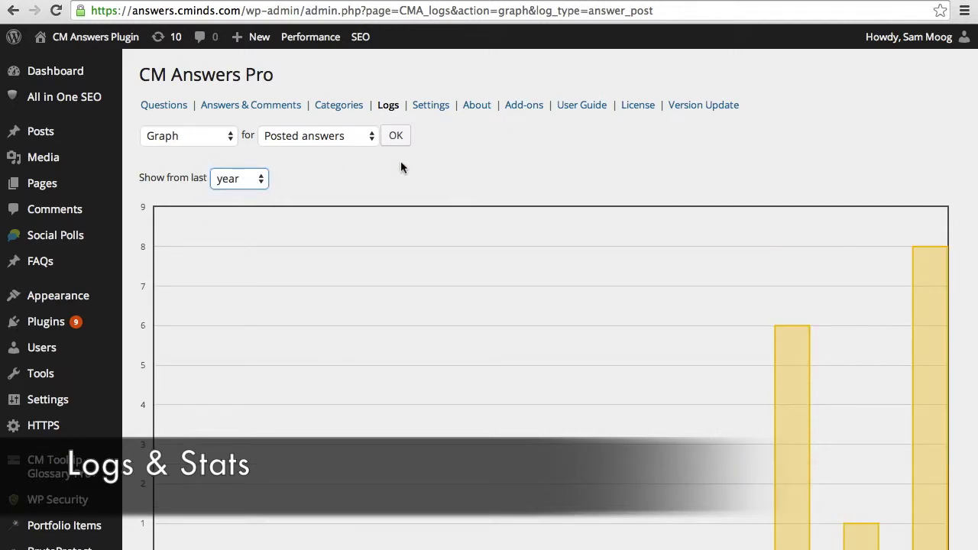
{"action": "scroll", "coordinate": [400, 167], "scroll_direction": "down", "scroll_amount": 5}
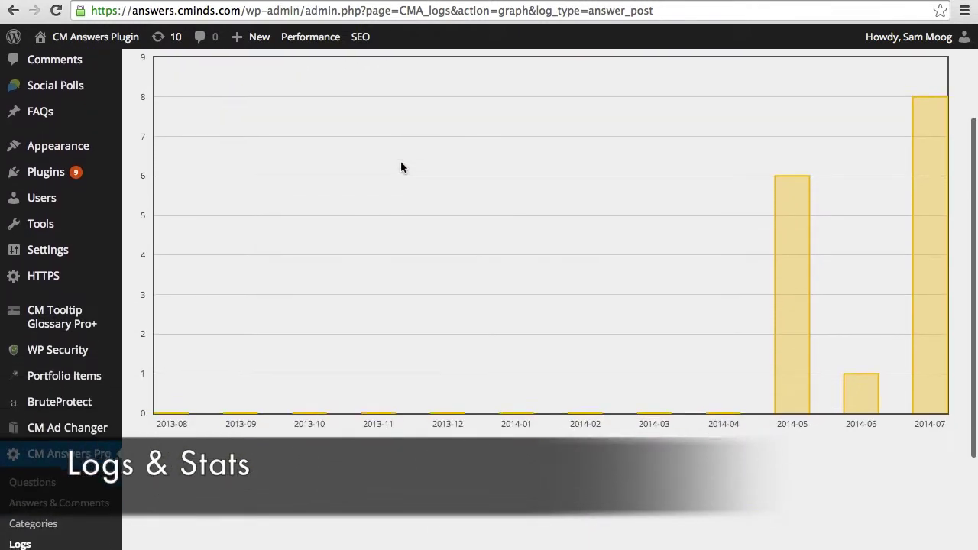
{"action": "scroll", "coordinate": [401, 167], "scroll_direction": "up", "scroll_amount": 5}
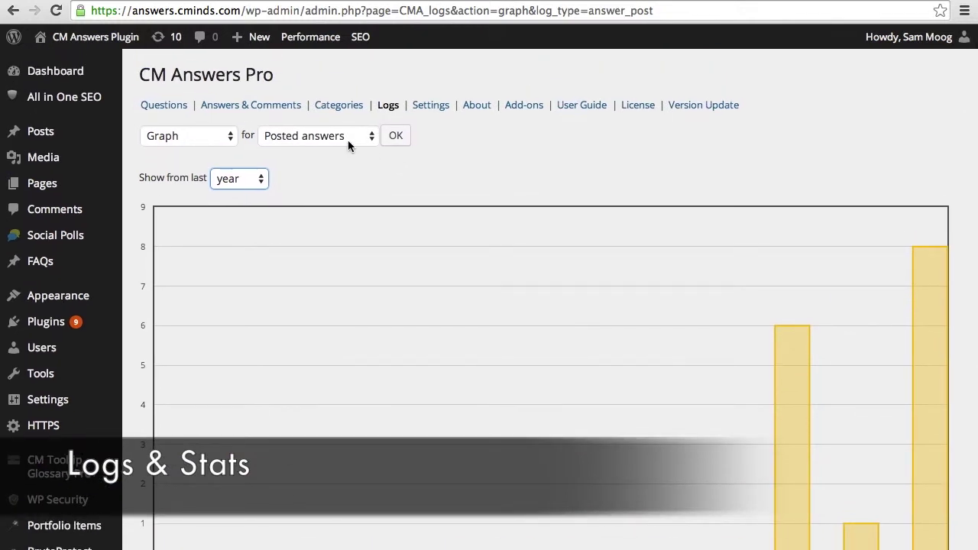
Redraw the graph for posted questions instead of posted answers.
{"action": "left_click", "coordinate": [348, 139]}
{"action": "left_click", "coordinate": [347, 122]}
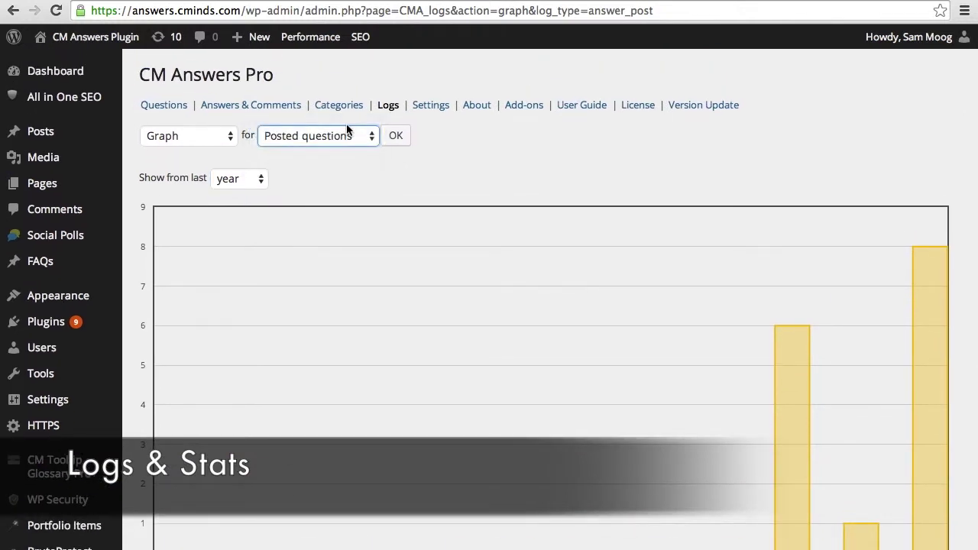
{"action": "left_click", "coordinate": [395, 138]}
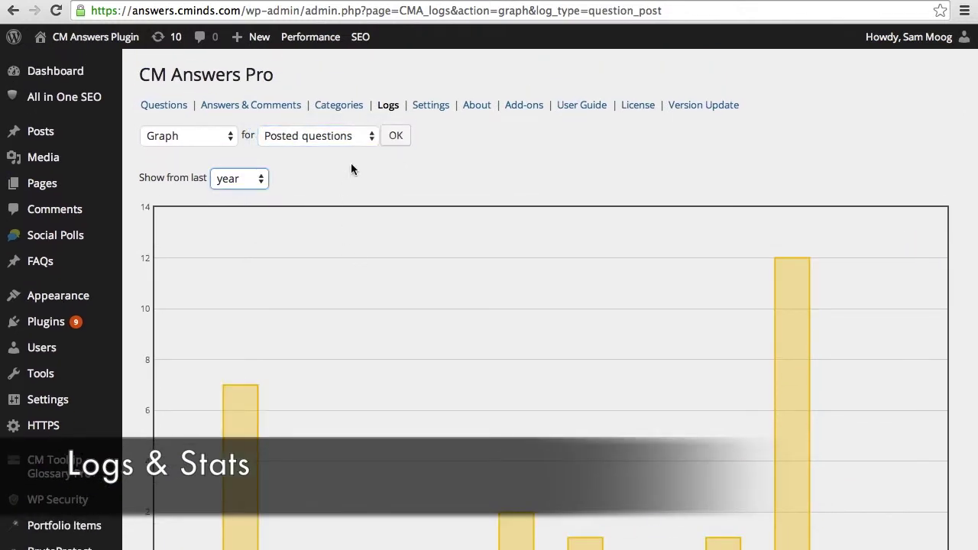
{"action": "scroll", "coordinate": [351, 249], "scroll_direction": "down", "scroll_amount": 5}
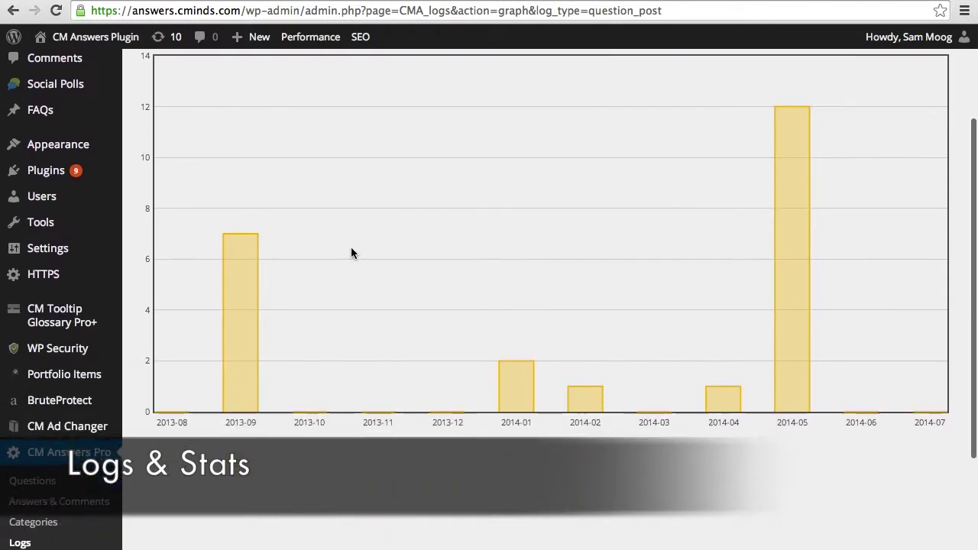
{"action": "scroll", "coordinate": [352, 253], "scroll_direction": "up", "scroll_amount": 5}
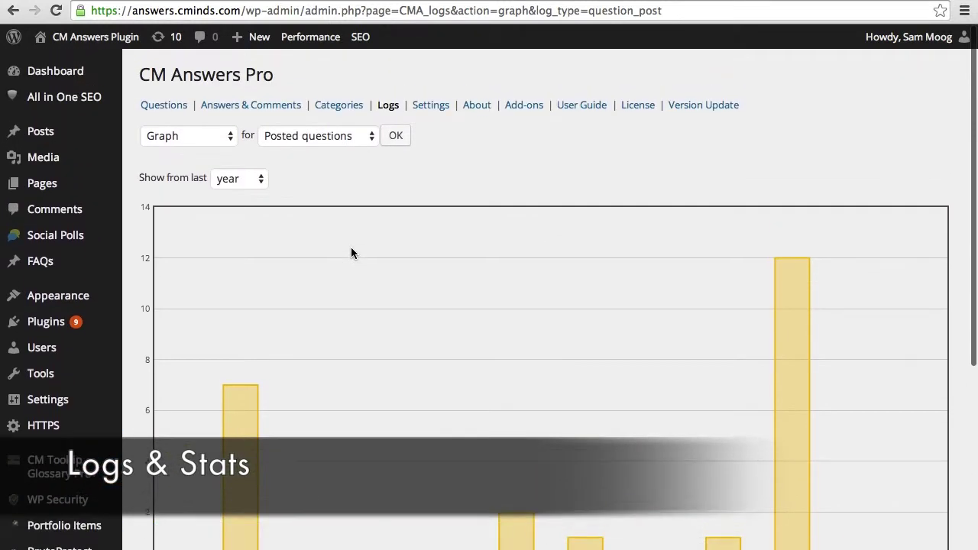
Graph votes on answers over the past month.
{"action": "left_click", "coordinate": [356, 139]}
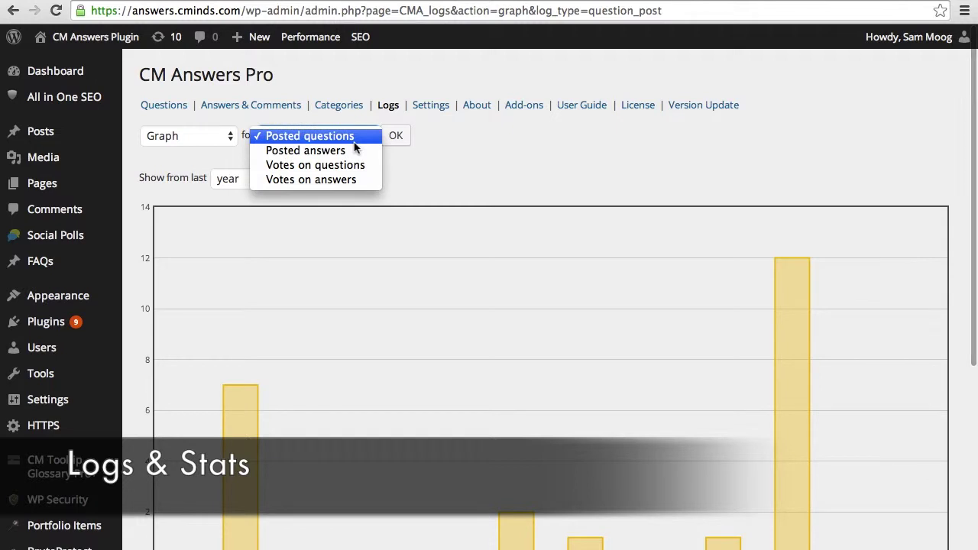
{"action": "left_click", "coordinate": [347, 181]}
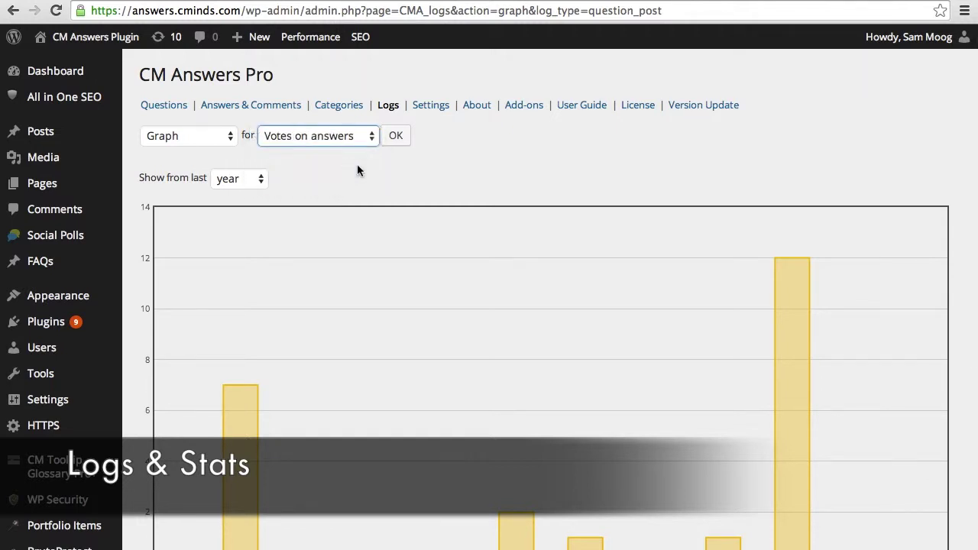
{"action": "left_click", "coordinate": [394, 136]}
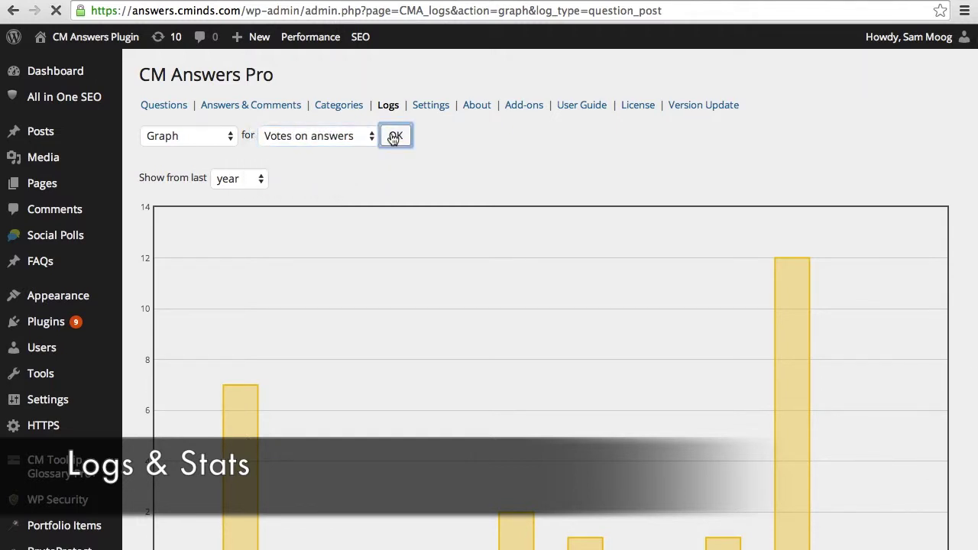
{"action": "left_click", "coordinate": [246, 181]}
{"action": "left_click", "coordinate": [236, 194]}
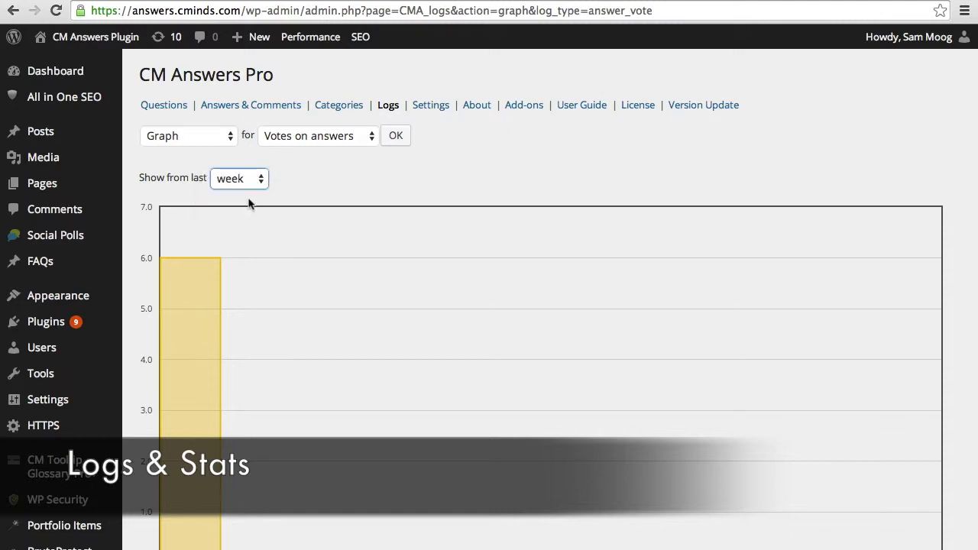
{"action": "scroll", "coordinate": [341, 296], "scroll_direction": "down", "scroll_amount": 1}
{"action": "scroll", "coordinate": [341, 296], "scroll_direction": "down", "scroll_amount": 2}
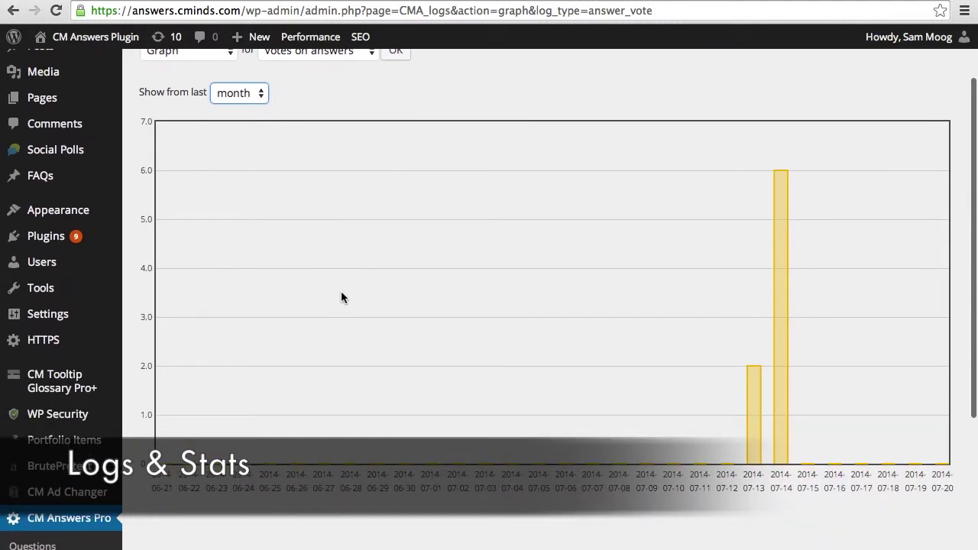
{"action": "scroll", "coordinate": [340, 296], "scroll_direction": "up", "scroll_amount": 2}
{"action": "scroll", "coordinate": [342, 297], "scroll_direction": "up", "scroll_amount": 1}
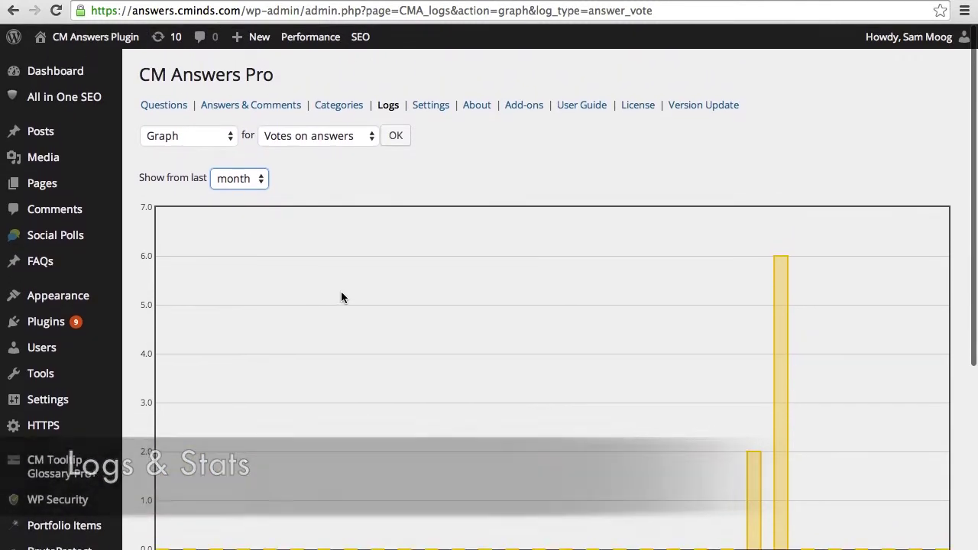
{"action": "left_click", "coordinate": [433, 107]}
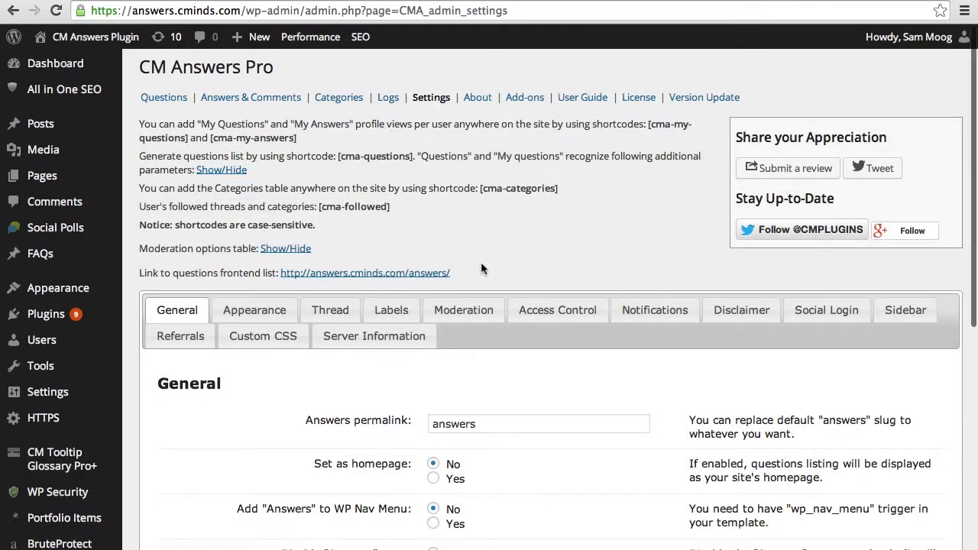
Find the Geolocation API key setting and open IPInfoDB's register new account page.
{"action": "scroll", "coordinate": [481, 262], "scroll_direction": "down", "scroll_amount": 3}
{"action": "scroll", "coordinate": [481, 262], "scroll_direction": "down", "scroll_amount": 2}
{"action": "scroll", "coordinate": [480, 261], "scroll_direction": "down", "scroll_amount": 3}
{"action": "scroll", "coordinate": [481, 261], "scroll_direction": "down", "scroll_amount": 3}
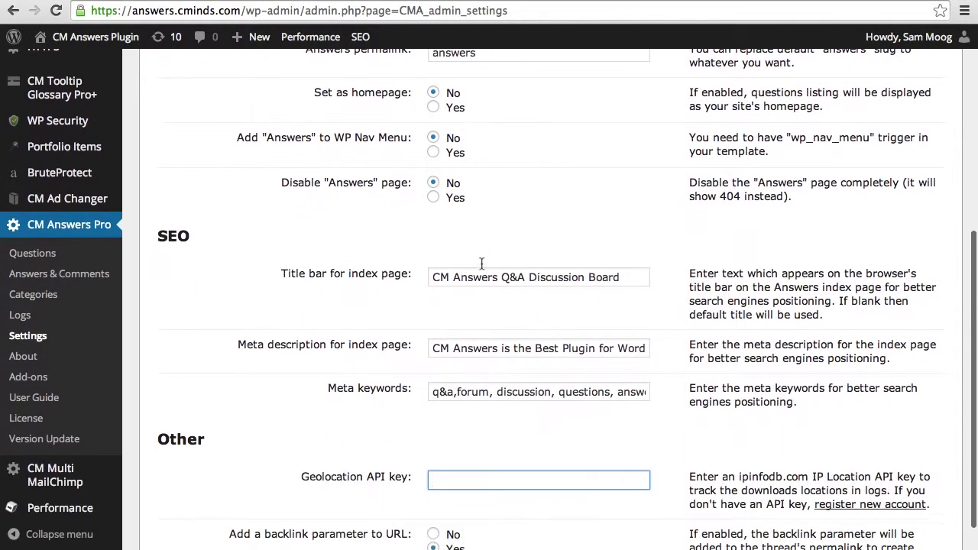
{"action": "scroll", "coordinate": [480, 261], "scroll_direction": "down", "scroll_amount": 2}
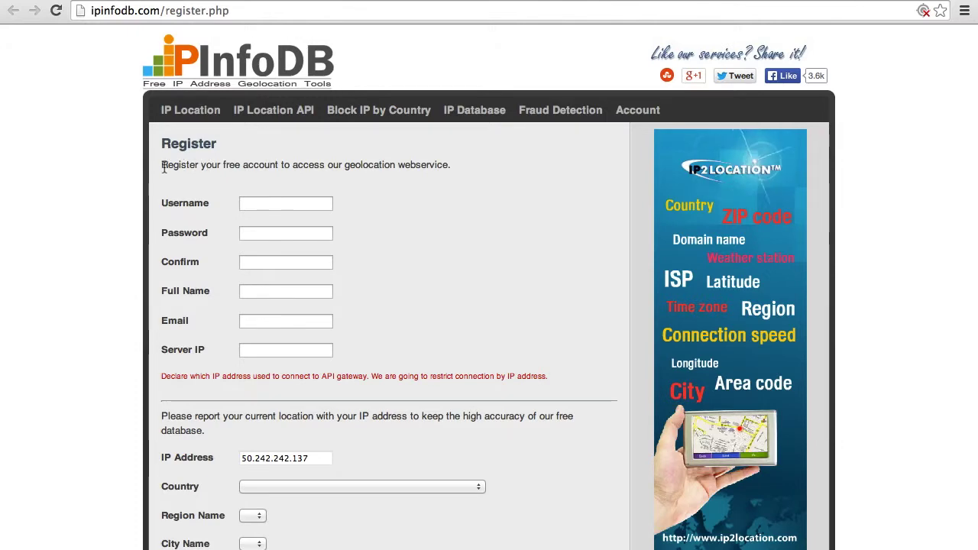
{"action": "left_click_drag", "start_coordinate": [162, 168], "coordinate": [465, 172]}
{"action": "scroll", "coordinate": [405, 298], "scroll_direction": "down", "scroll_amount": 3}
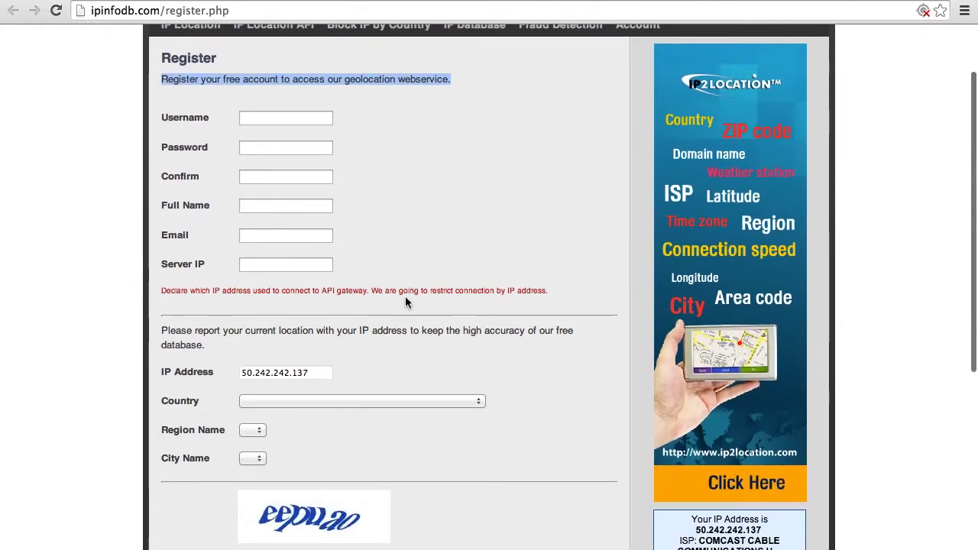
{"action": "scroll", "coordinate": [405, 299], "scroll_direction": "down", "scroll_amount": 3}
{"action": "scroll", "coordinate": [405, 314], "scroll_direction": "down", "scroll_amount": 2}
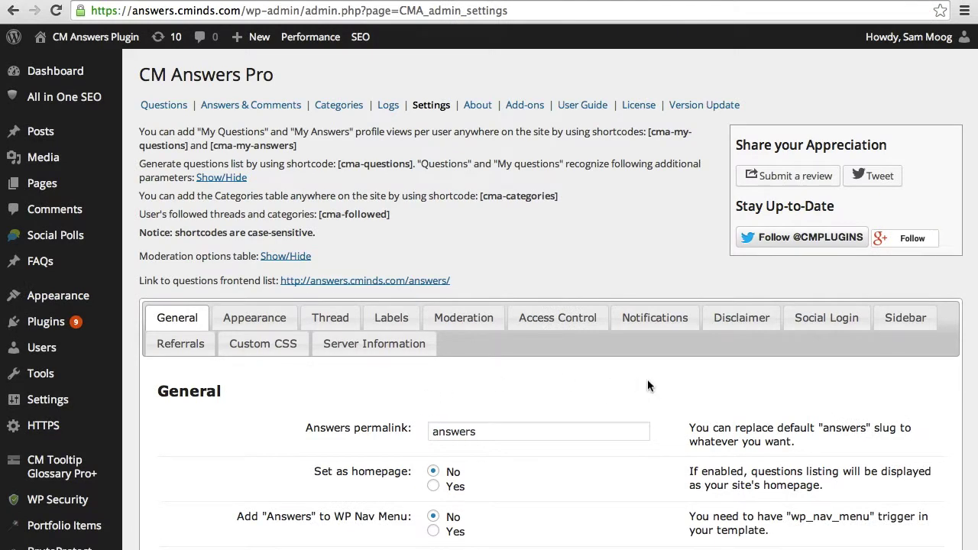
Review the Disclaimer tab: shown to first-time users, with Accept Terms and Reject Terms buttons.
{"action": "left_click", "coordinate": [752, 318]}
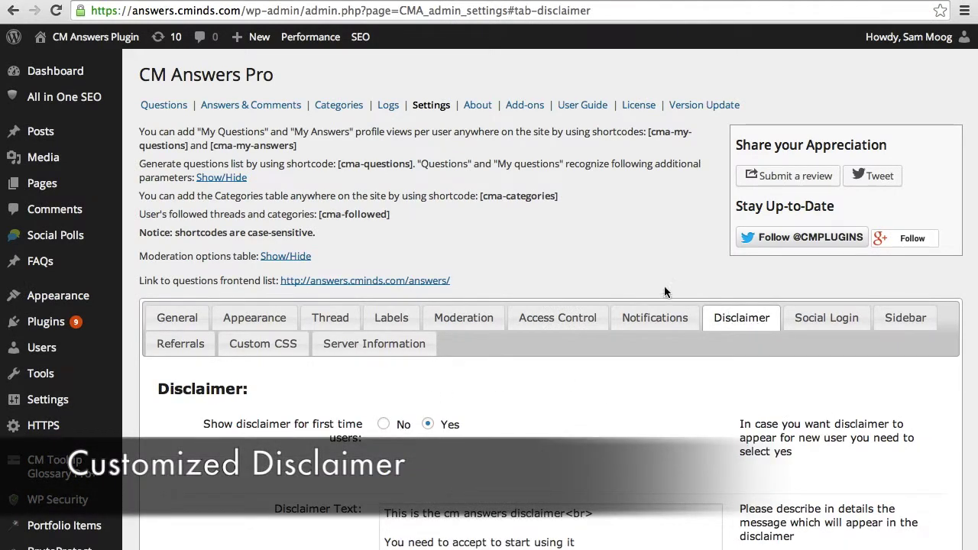
{"action": "scroll", "coordinate": [670, 372], "scroll_direction": "down", "scroll_amount": 3}
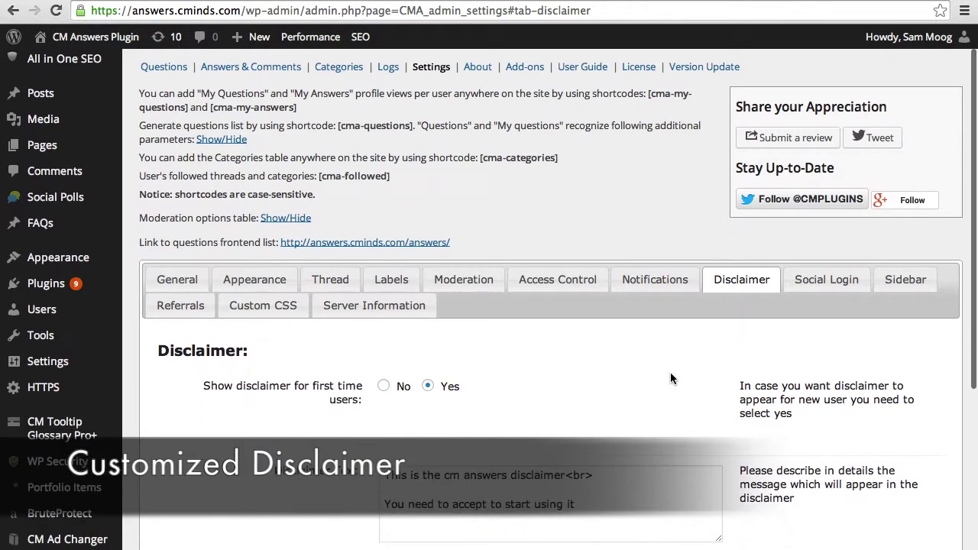
{"action": "scroll", "coordinate": [670, 378], "scroll_direction": "down", "scroll_amount": 5}
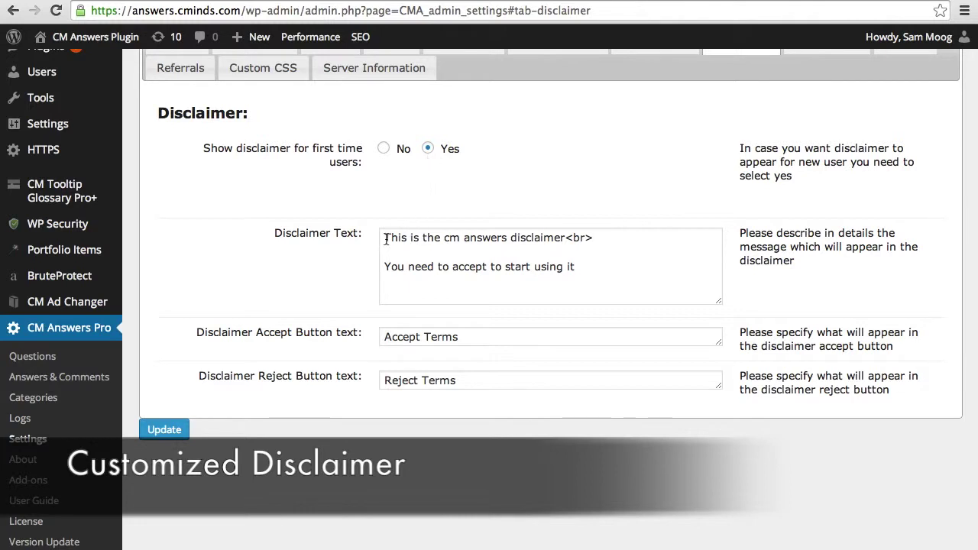
{"action": "left_click_drag", "start_coordinate": [386, 239], "coordinate": [557, 277]}
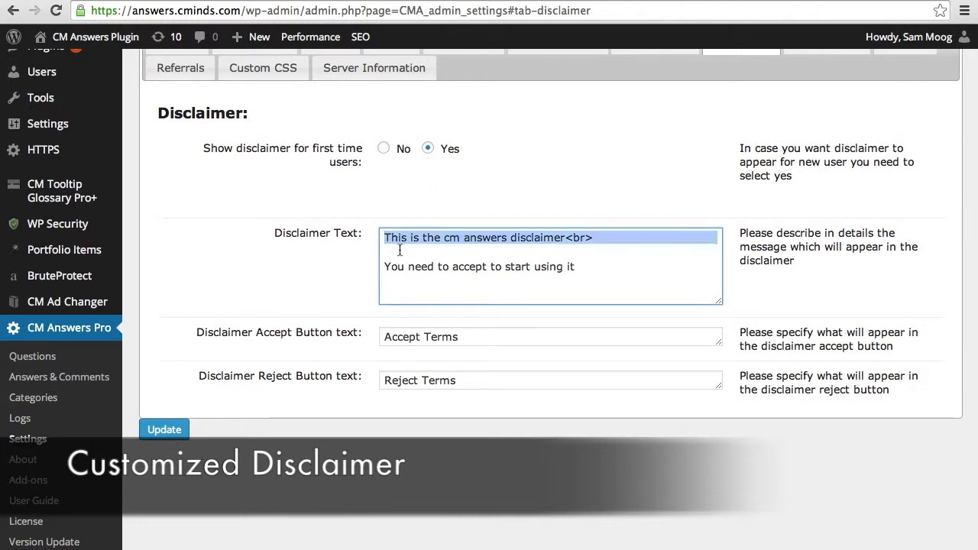
{"action": "left_click", "coordinate": [602, 276]}
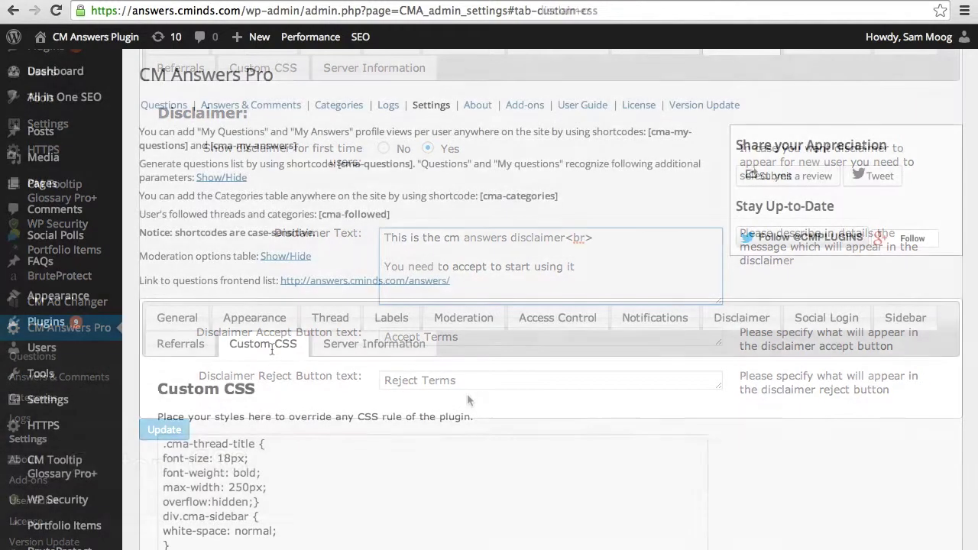
Add the Best Answer icon size rule to the custom CSS and set it to 30px.
{"action": "scroll", "coordinate": [785, 465], "scroll_direction": "down", "scroll_amount": 1}
{"action": "scroll", "coordinate": [784, 465], "scroll_direction": "down", "scroll_amount": 3}
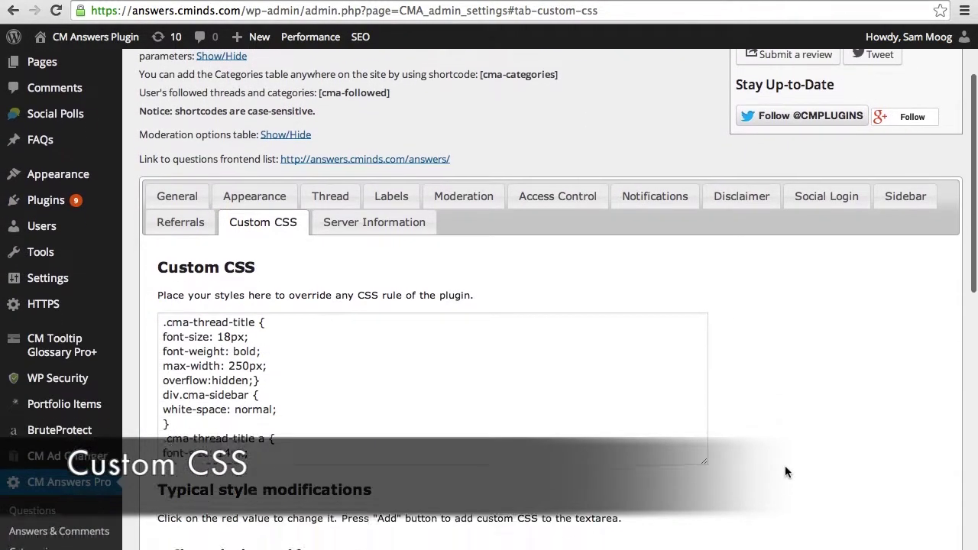
{"action": "scroll", "coordinate": [784, 466], "scroll_direction": "down", "scroll_amount": 2}
{"action": "scroll", "coordinate": [441, 359], "scroll_direction": "down", "scroll_amount": 1}
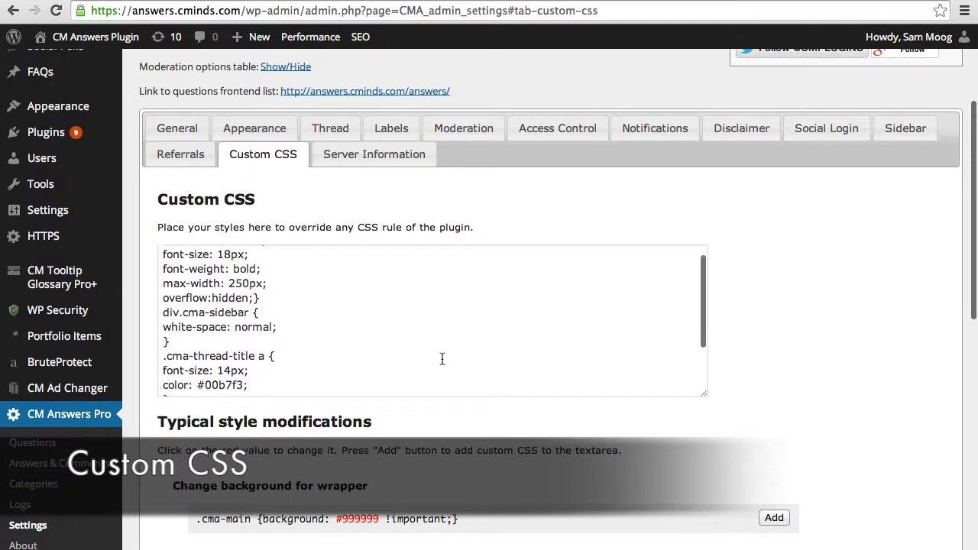
{"action": "scroll", "coordinate": [442, 359], "scroll_direction": "down", "scroll_amount": 3}
{"action": "scroll", "coordinate": [442, 361], "scroll_direction": "down", "scroll_amount": 1}
{"action": "scroll", "coordinate": [442, 362], "scroll_direction": "down", "scroll_amount": 2}
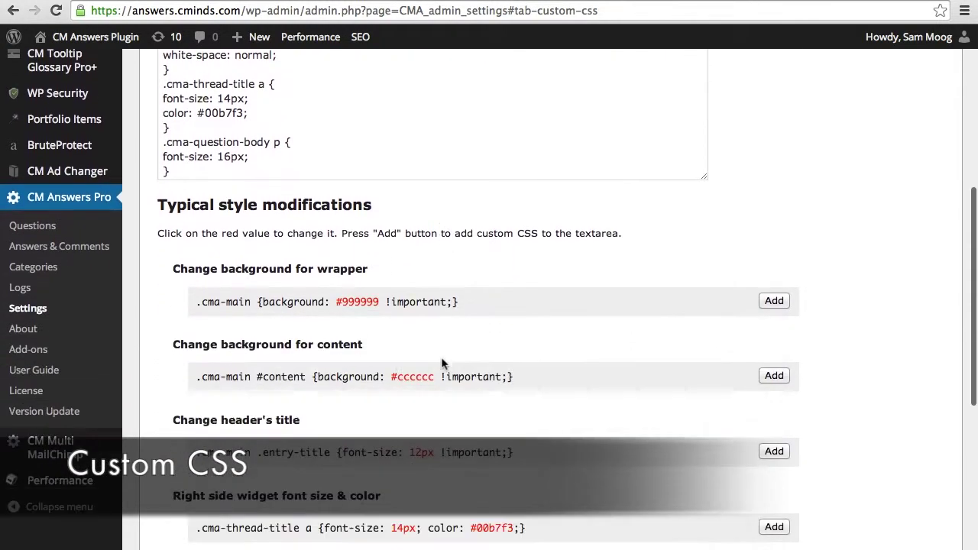
{"action": "scroll", "coordinate": [442, 364], "scroll_direction": "down", "scroll_amount": 1}
{"action": "scroll", "coordinate": [442, 364], "scroll_direction": "down", "scroll_amount": 2}
{"action": "scroll", "coordinate": [441, 364], "scroll_direction": "down", "scroll_amount": 1}
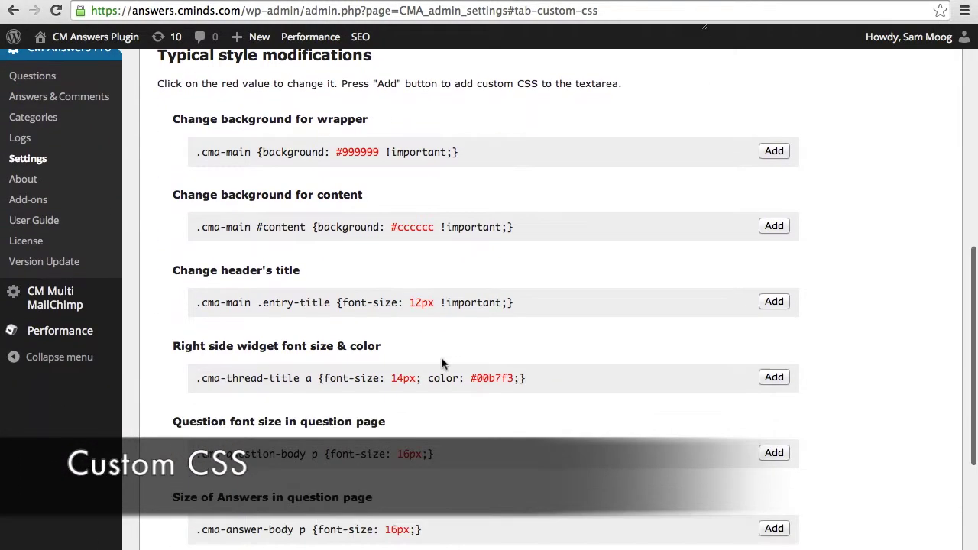
{"action": "scroll", "coordinate": [441, 364], "scroll_direction": "down", "scroll_amount": 1}
{"action": "scroll", "coordinate": [441, 363], "scroll_direction": "down", "scroll_amount": 1}
{"action": "scroll", "coordinate": [441, 364], "scroll_direction": "down", "scroll_amount": 2}
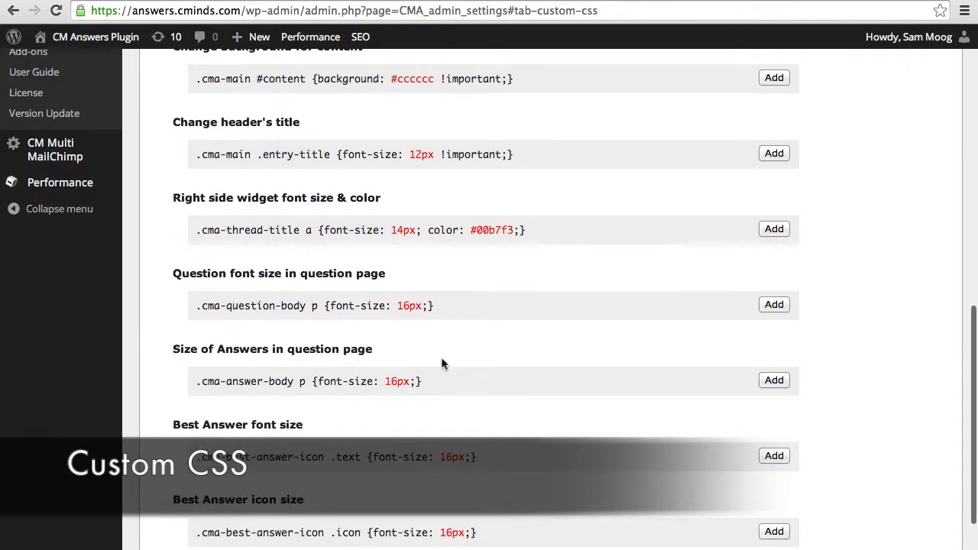
{"action": "scroll", "coordinate": [441, 364], "scroll_direction": "down", "scroll_amount": 1}
{"action": "scroll", "coordinate": [441, 363], "scroll_direction": "down", "scroll_amount": 2}
{"action": "scroll", "coordinate": [442, 363], "scroll_direction": "down", "scroll_amount": 1}
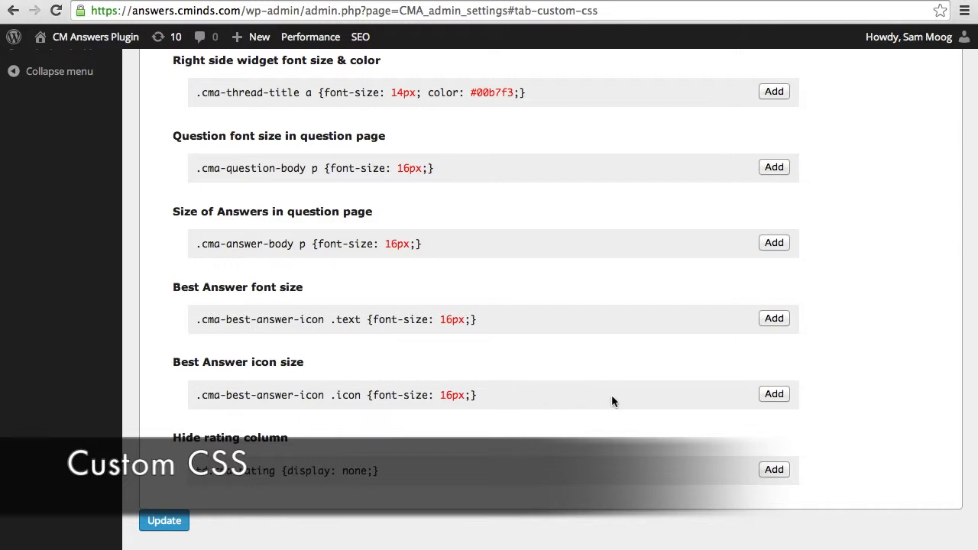
{"action": "left_click", "coordinate": [774, 394]}
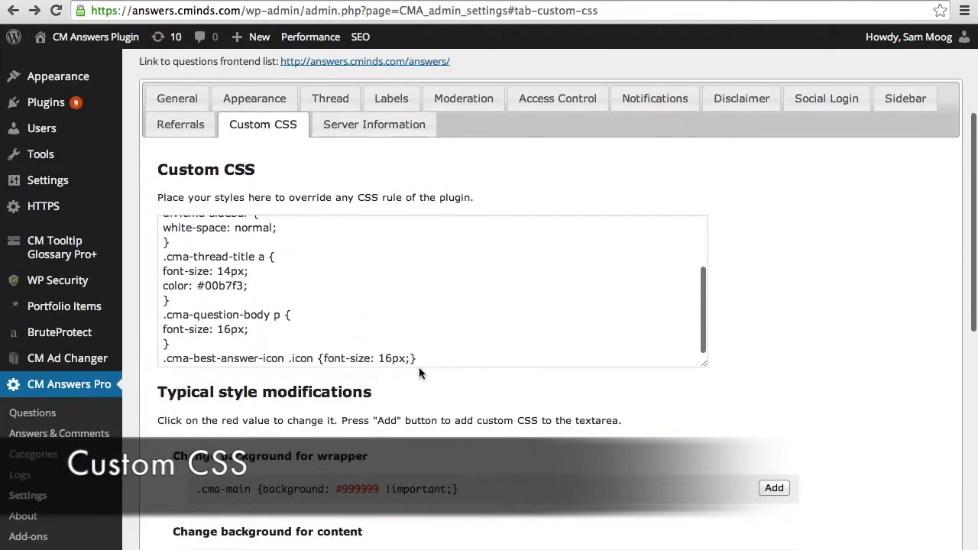
{"action": "left_click", "coordinate": [380, 358]}
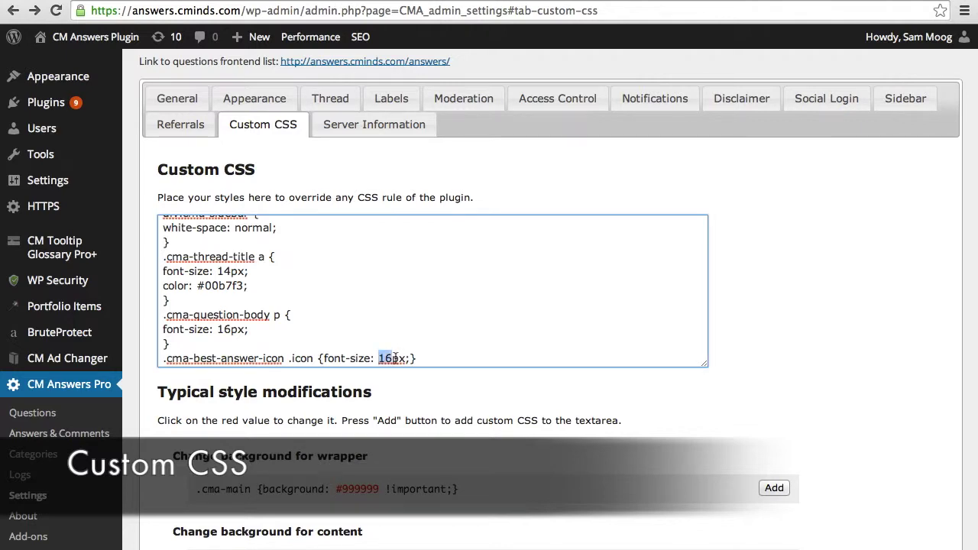
{"action": "type", "text": "3"}
{"action": "type", "text": "0"}
Change the question font size rule from 16 to 20px.
{"action": "scroll", "coordinate": [814, 378], "scroll_direction": "down", "scroll_amount": 3}
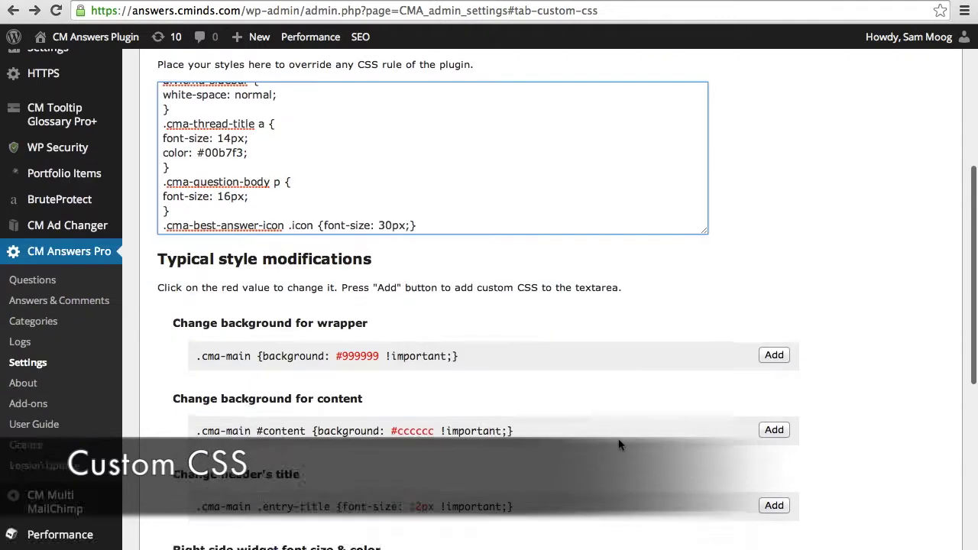
{"action": "scroll", "coordinate": [814, 378], "scroll_direction": "down", "scroll_amount": 3}
{"action": "scroll", "coordinate": [829, 408], "scroll_direction": "down", "scroll_amount": 1}
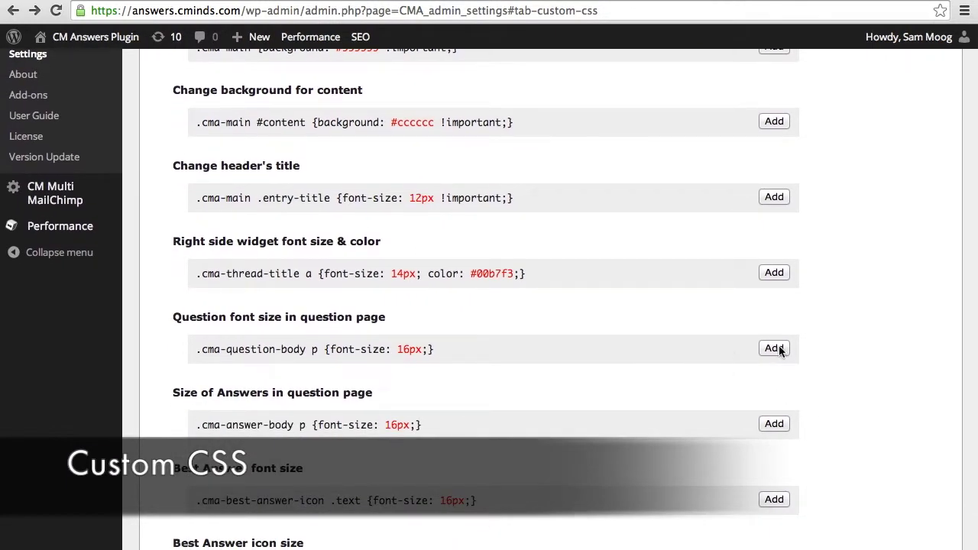
{"action": "scroll", "coordinate": [838, 203], "scroll_direction": "up", "scroll_amount": 1}
{"action": "scroll", "coordinate": [839, 203], "scroll_direction": "up", "scroll_amount": 5}
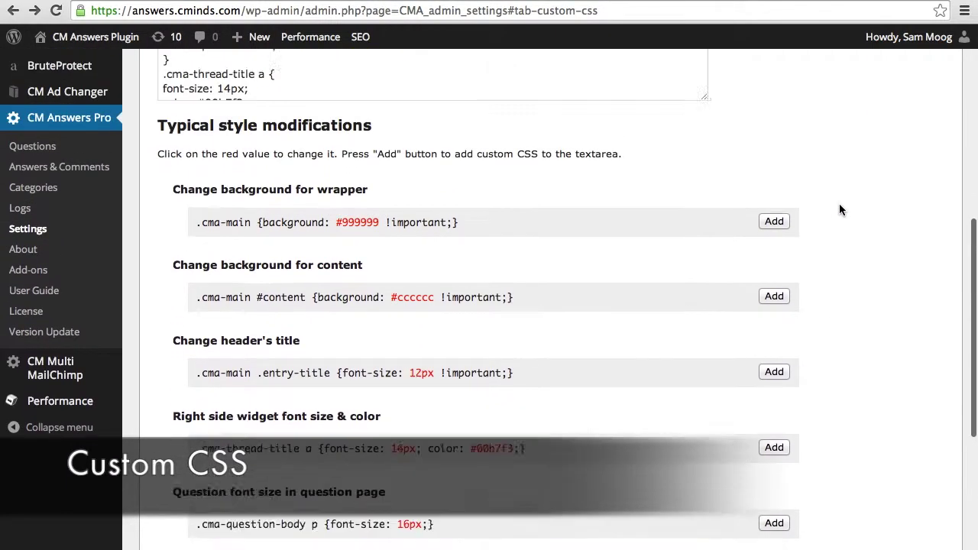
{"action": "scroll", "coordinate": [839, 204], "scroll_direction": "up", "scroll_amount": 3}
{"action": "scroll", "coordinate": [536, 153], "scroll_direction": "down", "scroll_amount": 2}
{"action": "scroll", "coordinate": [537, 153], "scroll_direction": "down", "scroll_amount": 3}
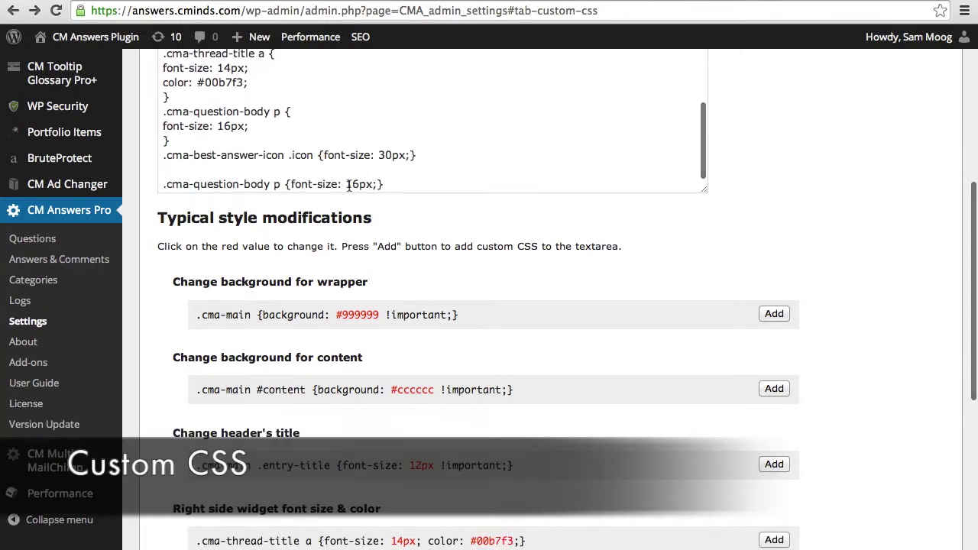
{"action": "left_click_drag", "start_coordinate": [347, 185], "coordinate": [362, 185]}
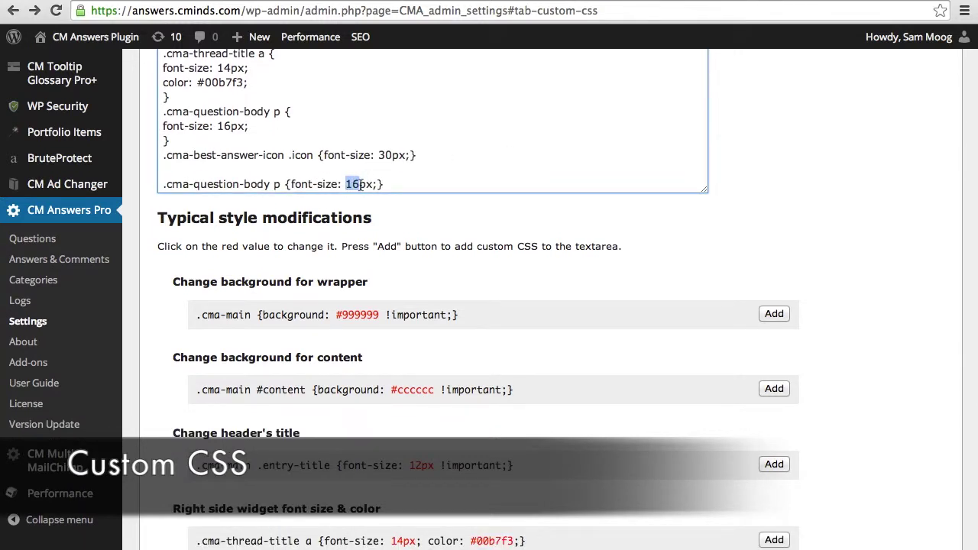
{"action": "type", "text": "20"}
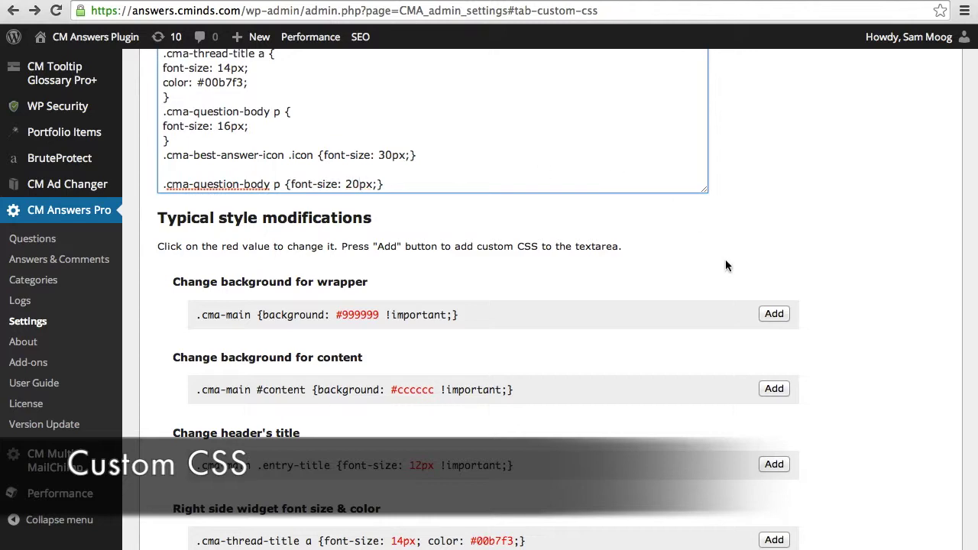
{"action": "scroll", "coordinate": [787, 340], "scroll_direction": "down", "scroll_amount": 1}
{"action": "scroll", "coordinate": [787, 340], "scroll_direction": "down", "scroll_amount": 5}
{"action": "scroll", "coordinate": [787, 340], "scroll_direction": "down", "scroll_amount": 2}
{"action": "scroll", "coordinate": [787, 340], "scroll_direction": "down", "scroll_amount": 2}
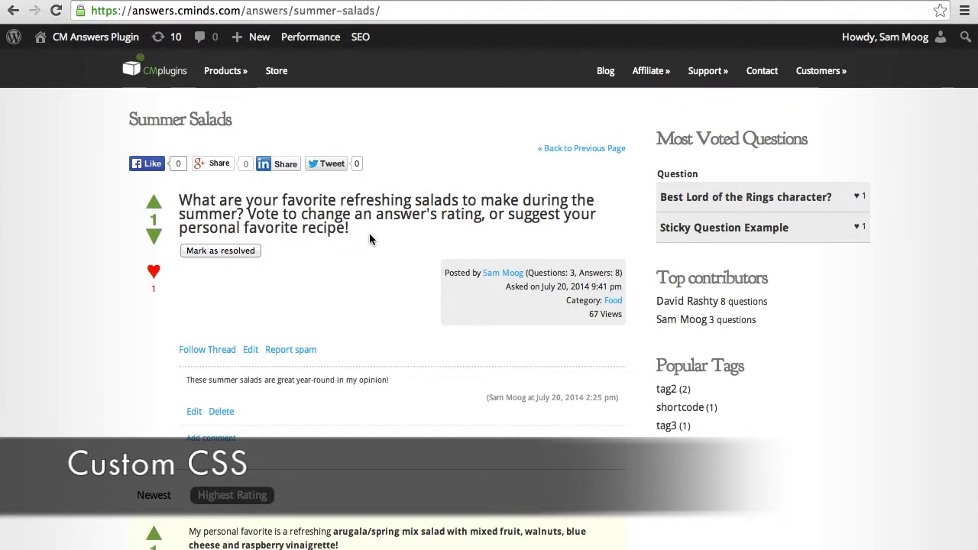
Highlight the larger Summer Salads question text and scroll down to its answers.
{"action": "left_click_drag", "start_coordinate": [368, 232], "coordinate": [184, 201]}
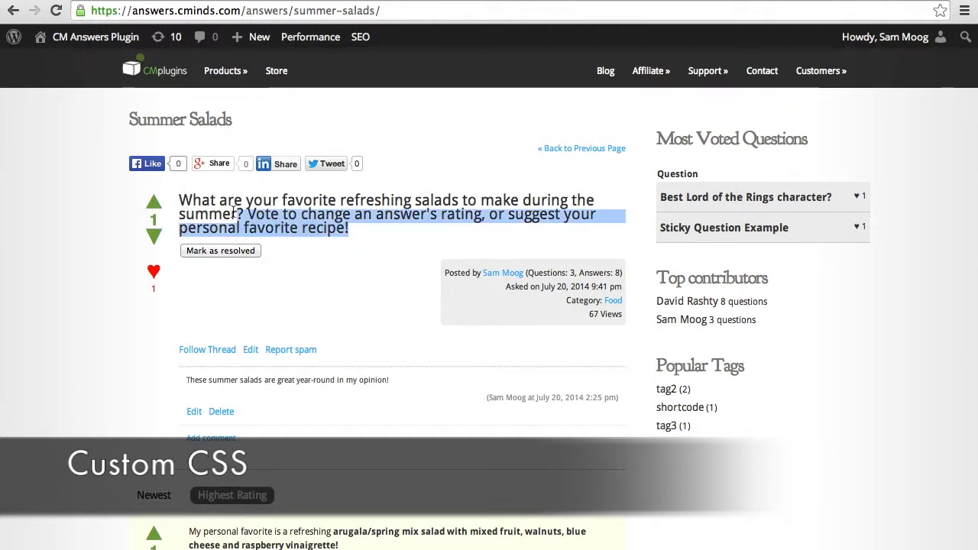
{"action": "left_click", "coordinate": [310, 206]}
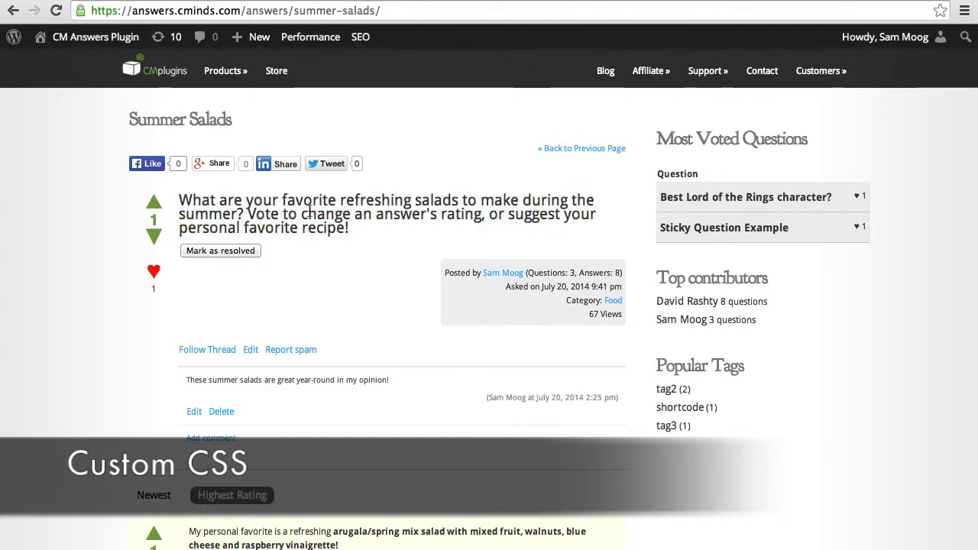
{"action": "scroll", "coordinate": [314, 297], "scroll_direction": "down", "scroll_amount": 1}
{"action": "scroll", "coordinate": [315, 296], "scroll_direction": "down", "scroll_amount": 1}
{"action": "scroll", "coordinate": [314, 296], "scroll_direction": "down", "scroll_amount": 2}
{"action": "scroll", "coordinate": [313, 293], "scroll_direction": "down", "scroll_amount": 1}
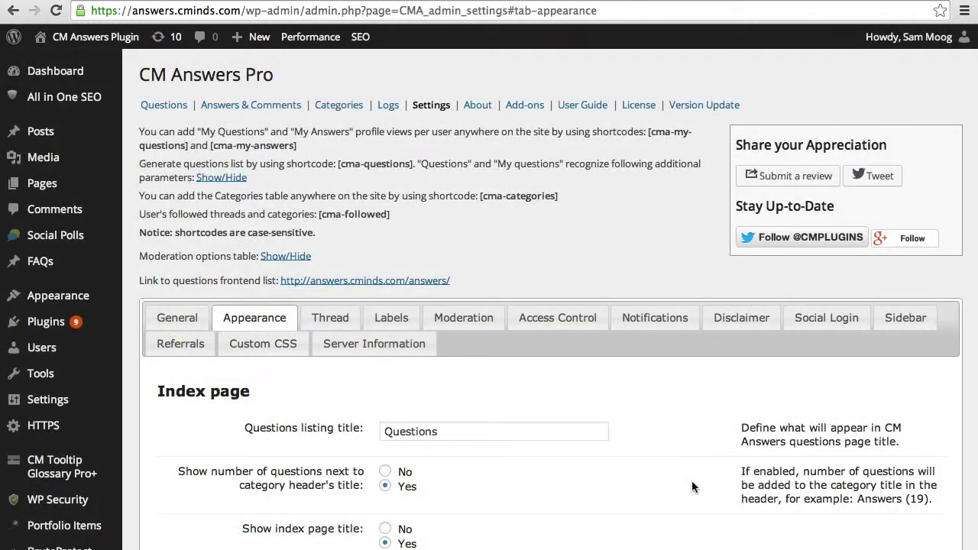
Set 'Show richtext editor for question/answer form' to Yes on the Appearance tab.
{"action": "scroll", "coordinate": [618, 494], "scroll_direction": "down", "scroll_amount": 3}
{"action": "scroll", "coordinate": [619, 494], "scroll_direction": "down", "scroll_amount": 3}
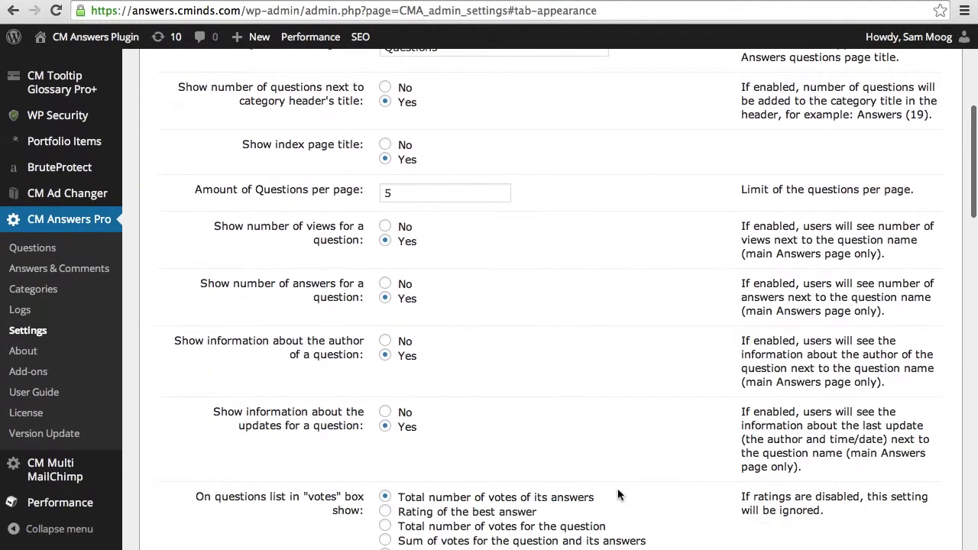
{"action": "scroll", "coordinate": [619, 494], "scroll_direction": "down", "scroll_amount": 3}
{"action": "scroll", "coordinate": [618, 494], "scroll_direction": "down", "scroll_amount": 4}
{"action": "scroll", "coordinate": [617, 488], "scroll_direction": "down", "scroll_amount": 4}
{"action": "scroll", "coordinate": [618, 488], "scroll_direction": "down", "scroll_amount": 2}
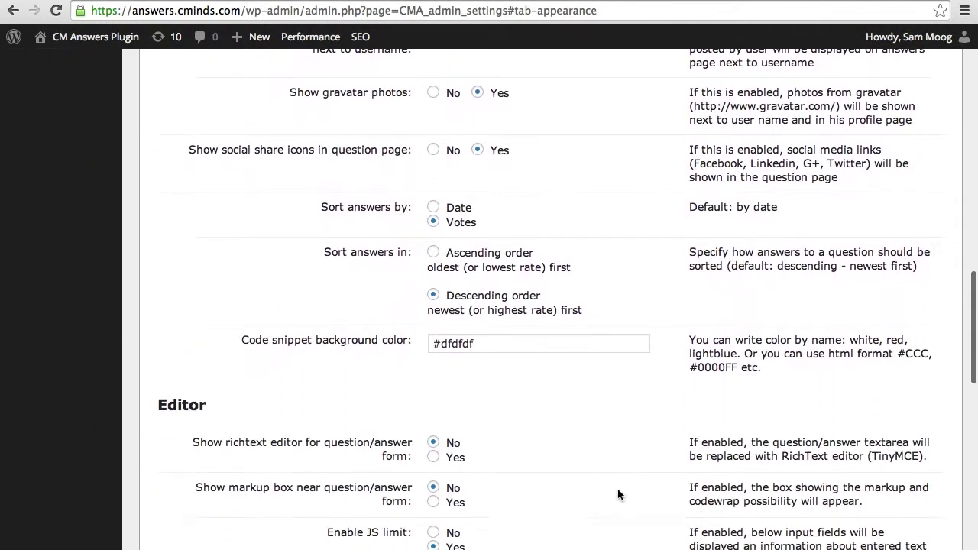
{"action": "scroll", "coordinate": [617, 488], "scroll_direction": "down", "scroll_amount": 3}
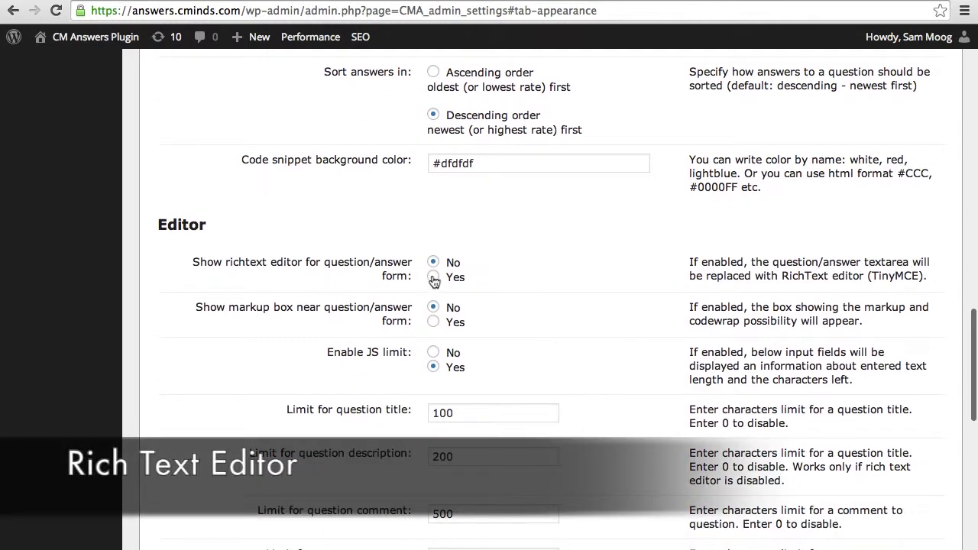
{"action": "left_click", "coordinate": [433, 278]}
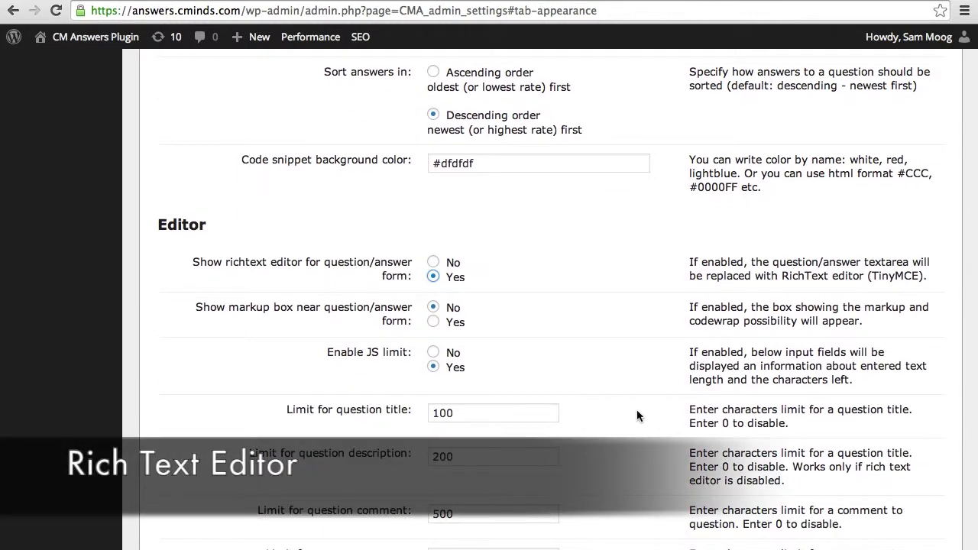
{"action": "scroll", "coordinate": [630, 440], "scroll_direction": "down", "scroll_amount": 1}
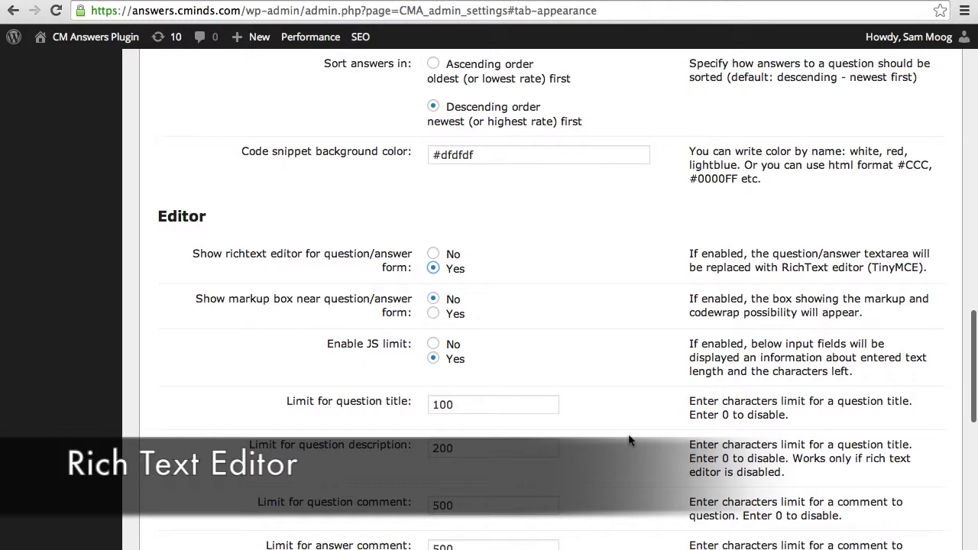
{"action": "scroll", "coordinate": [629, 440], "scroll_direction": "down", "scroll_amount": 1}
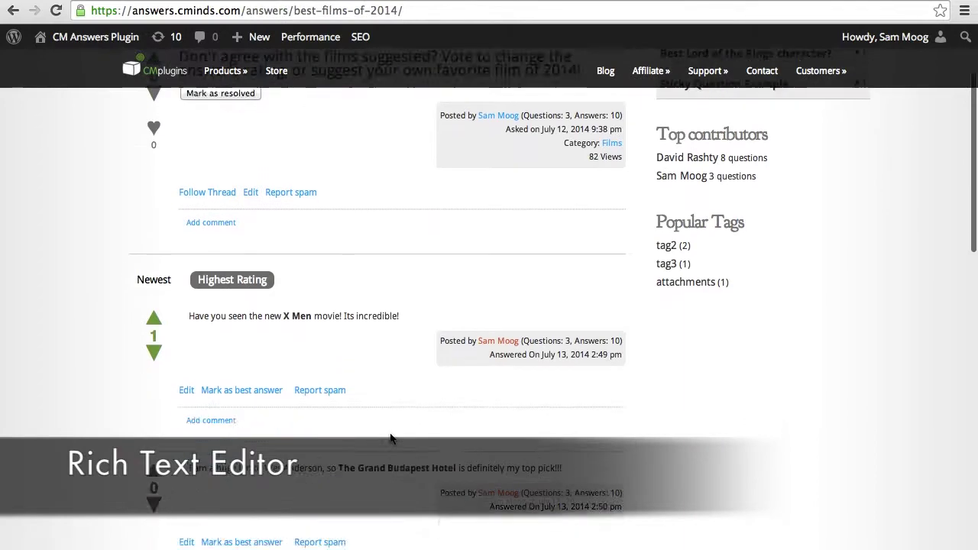
{"action": "scroll", "coordinate": [390, 440], "scroll_direction": "down", "scroll_amount": 5}
Write an answer praising the Divergence film, adding that the book is a great summer read.
{"action": "scroll", "coordinate": [389, 440], "scroll_direction": "down", "scroll_amount": 1}
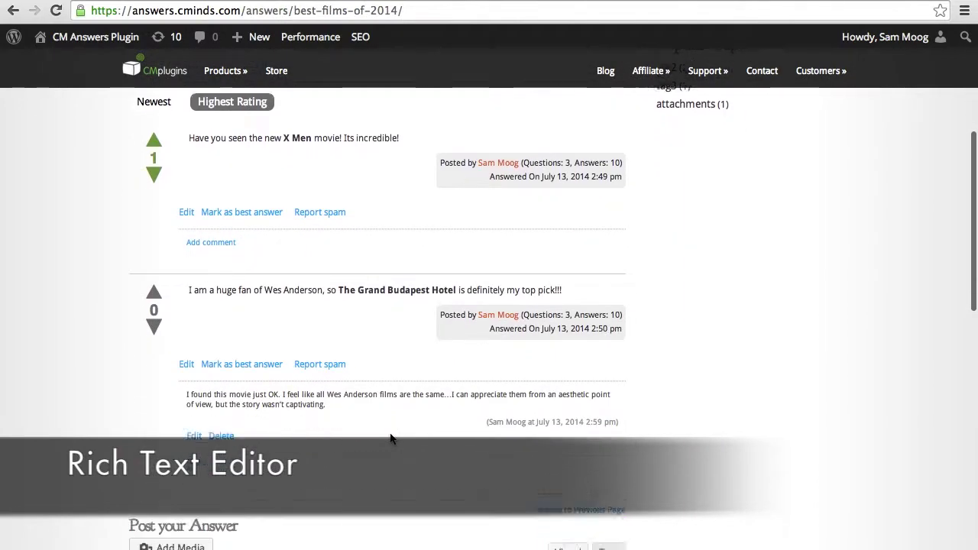
{"action": "scroll", "coordinate": [389, 438], "scroll_direction": "down", "scroll_amount": 3}
{"action": "scroll", "coordinate": [390, 438], "scroll_direction": "down", "scroll_amount": 1}
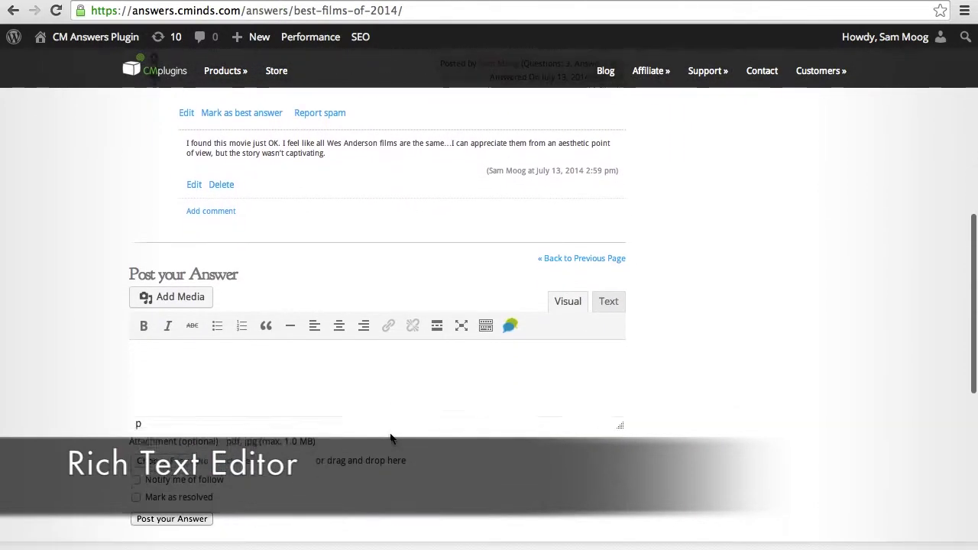
{"action": "scroll", "coordinate": [389, 437], "scroll_direction": "down", "scroll_amount": 2}
{"action": "left_click", "coordinate": [250, 345]}
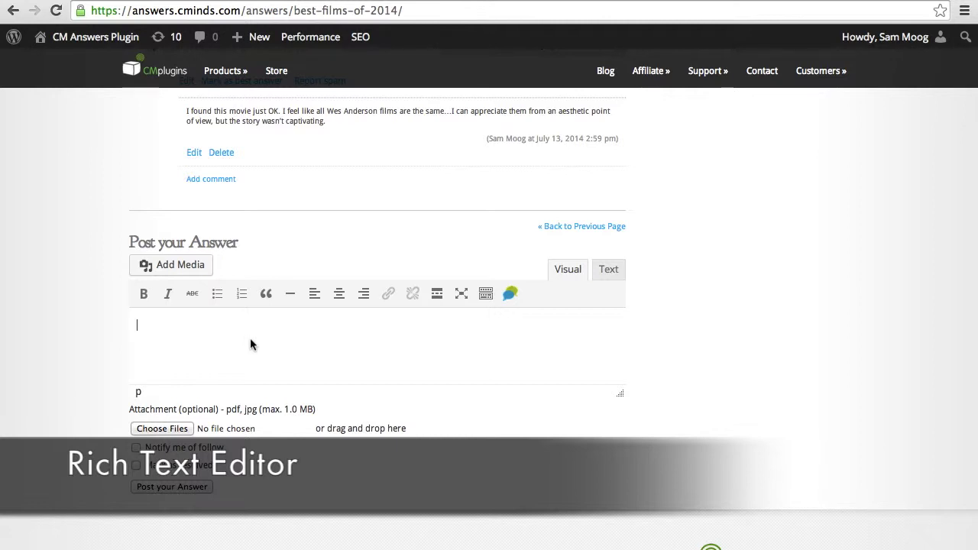
{"action": "type", "text": "Divergence is such a great f"}
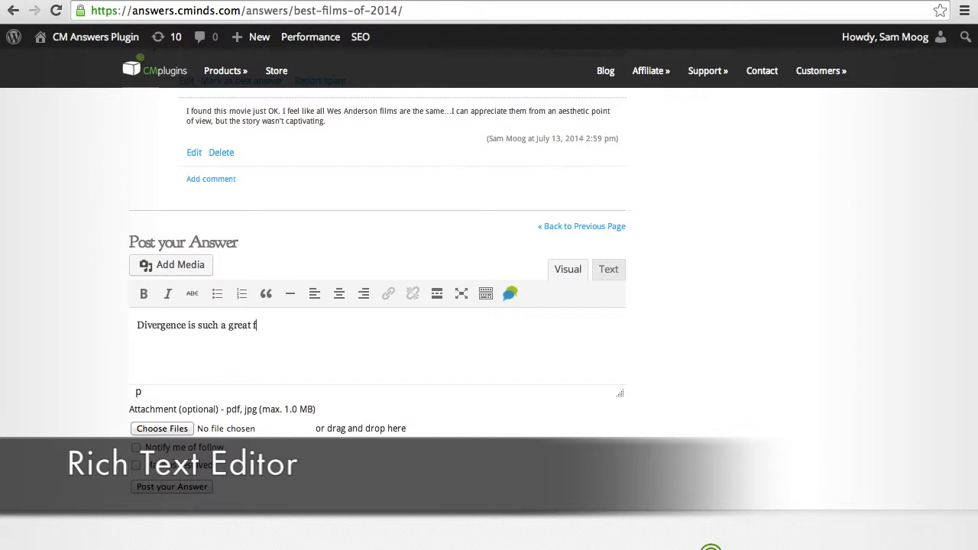
{"action": "type", "text": "ilm! the book is a great summer read as well!!!!"}
Make the book sentence bold italic and post the answer.
{"action": "left_click_drag", "start_coordinate": [276, 326], "coordinate": [447, 326]}
{"action": "left_click", "coordinate": [143, 293]}
{"action": "left_click", "coordinate": [504, 327]}
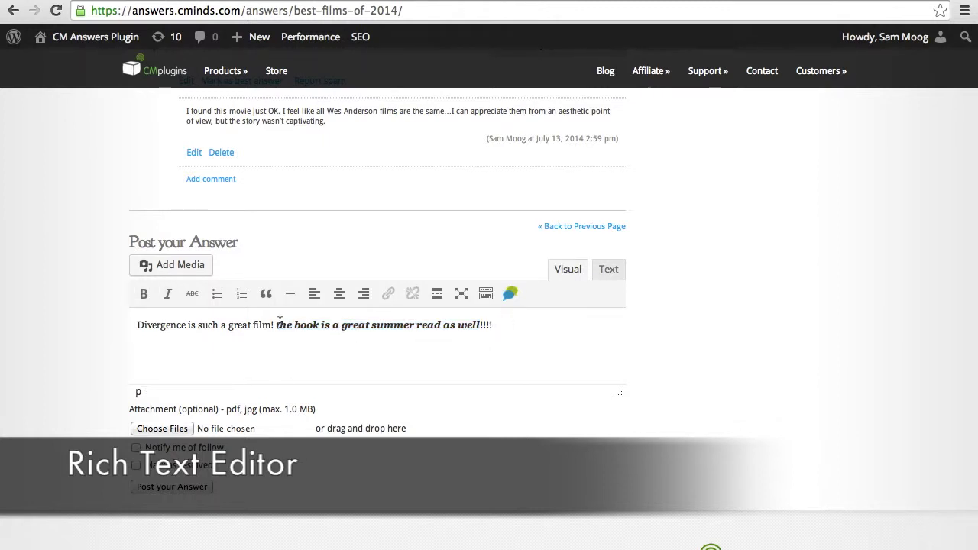
{"action": "left_click", "coordinate": [168, 486]}
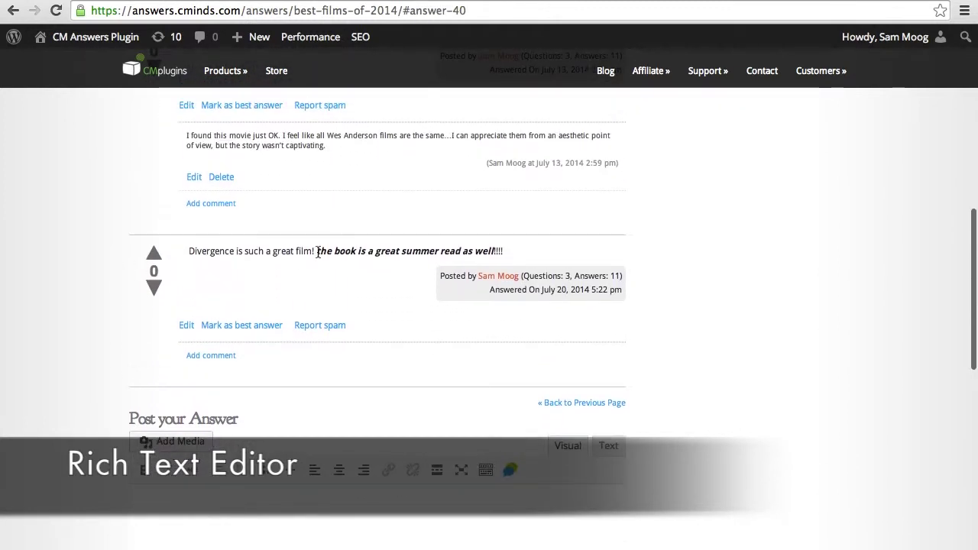
{"action": "left_click_drag", "start_coordinate": [318, 253], "coordinate": [502, 252]}
Give the Divergence answer one upvote and mark it best, closing each notice.
{"action": "left_click", "coordinate": [500, 251]}
{"action": "scroll", "coordinate": [185, 331], "scroll_direction": "up", "scroll_amount": 1}
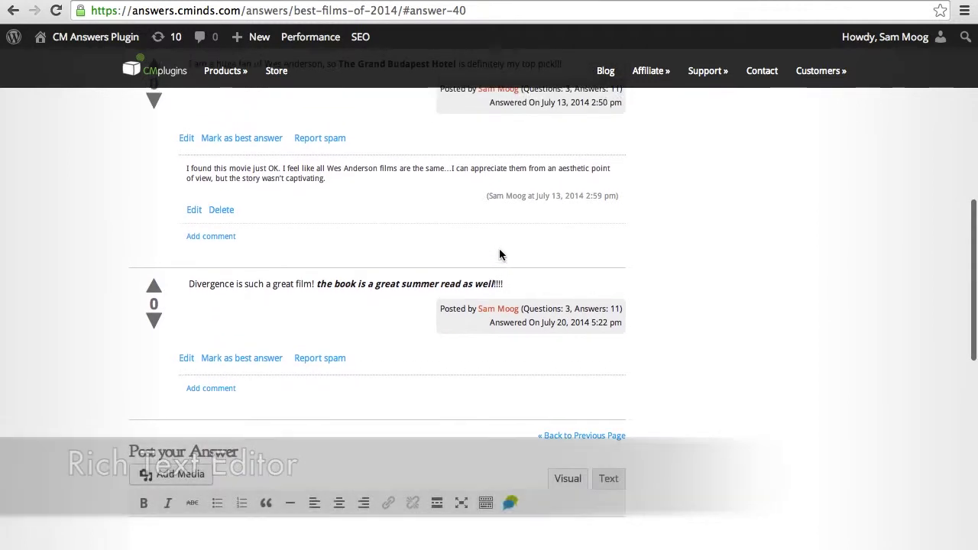
{"action": "left_click", "coordinate": [156, 297]}
{"action": "left_click", "coordinate": [582, 287]}
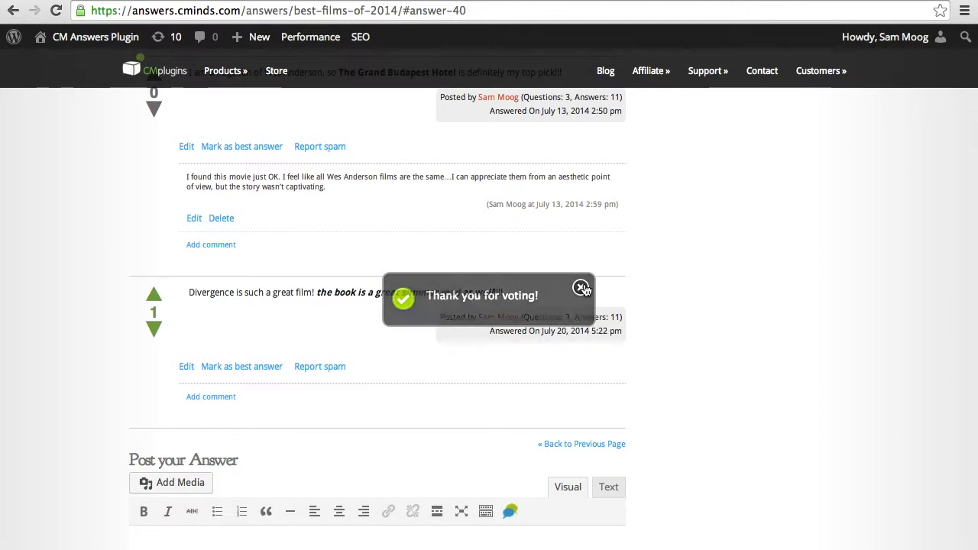
{"action": "left_click", "coordinate": [258, 367]}
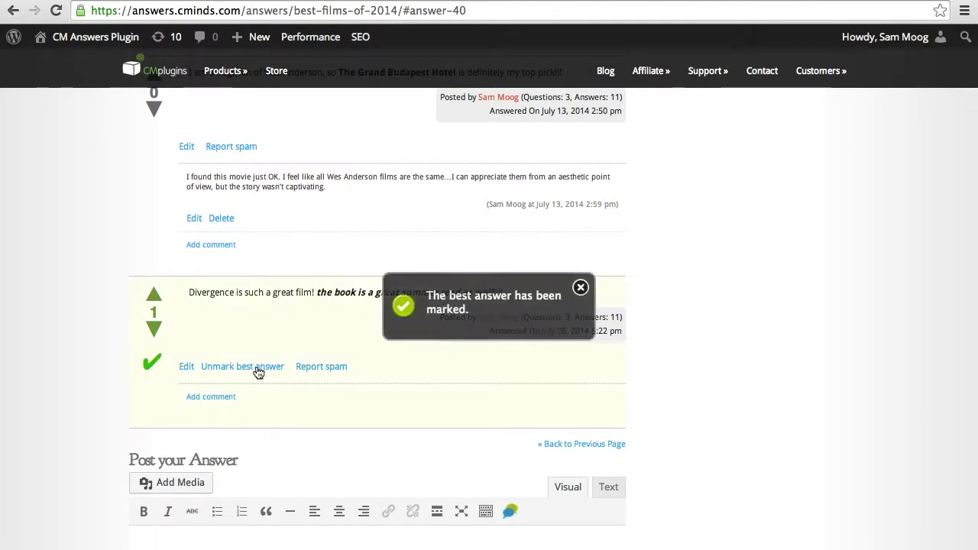
{"action": "left_click", "coordinate": [586, 291]}
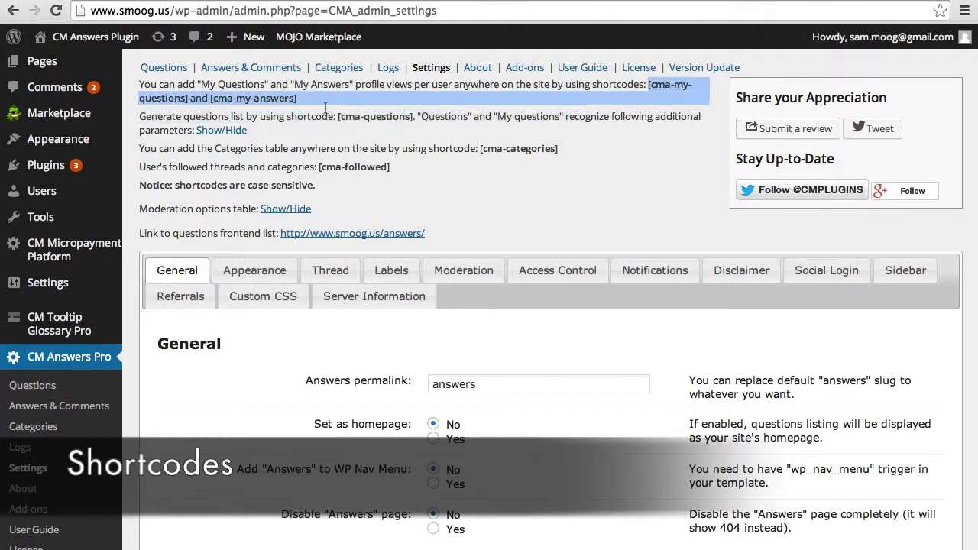
Highlight the cma-my-questions, cma-my-answers and cma-questions shortcodes, then expand cma-questions parameters.
{"action": "left_click_drag", "start_coordinate": [648, 86], "coordinate": [303, 99]}
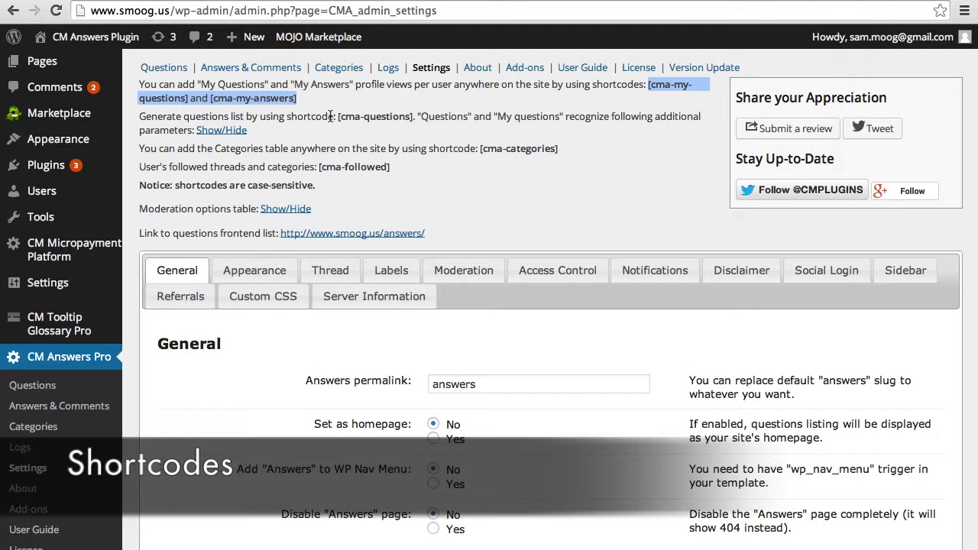
{"action": "left_click_drag", "start_coordinate": [337, 119], "coordinate": [413, 114]}
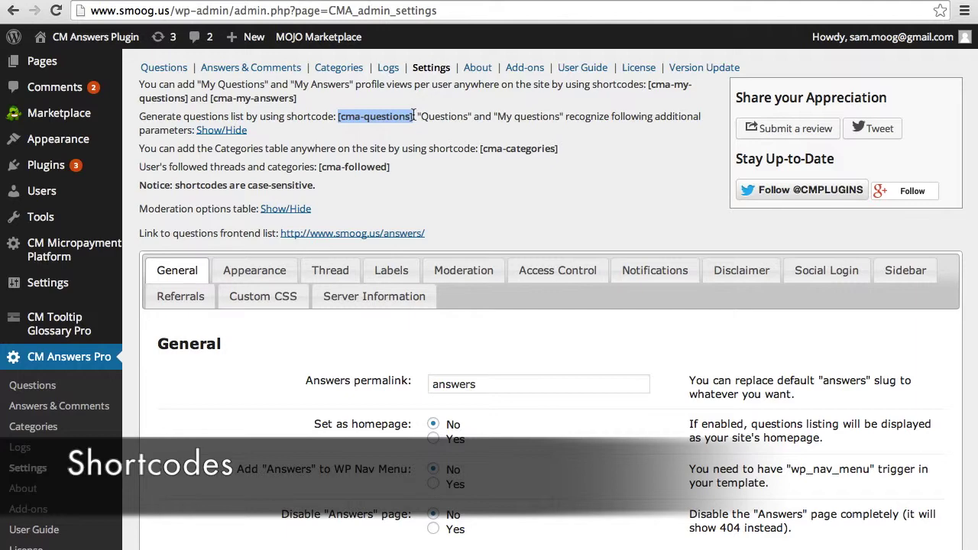
{"action": "left_click", "coordinate": [237, 131]}
{"action": "left_click", "coordinate": [267, 195]}
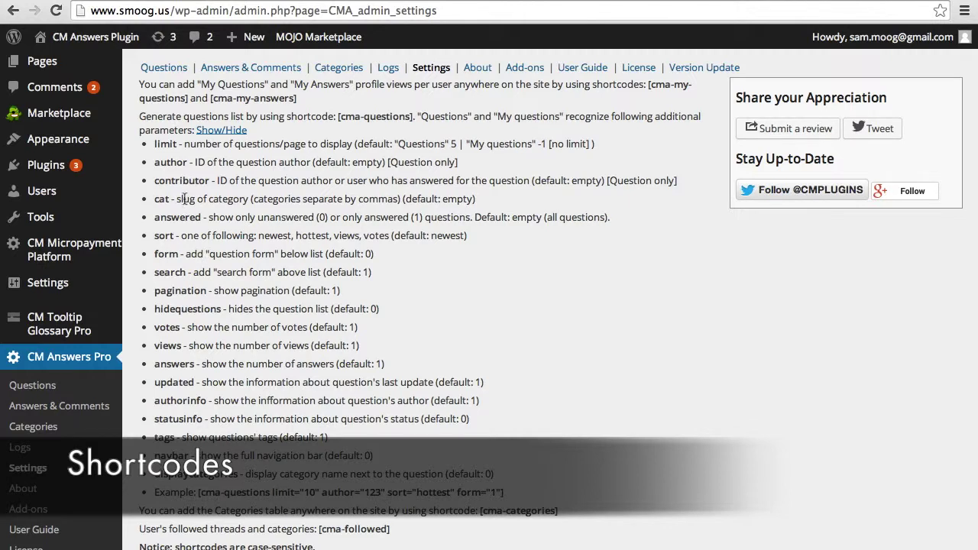
{"action": "left_click_drag", "start_coordinate": [152, 199], "coordinate": [479, 199]}
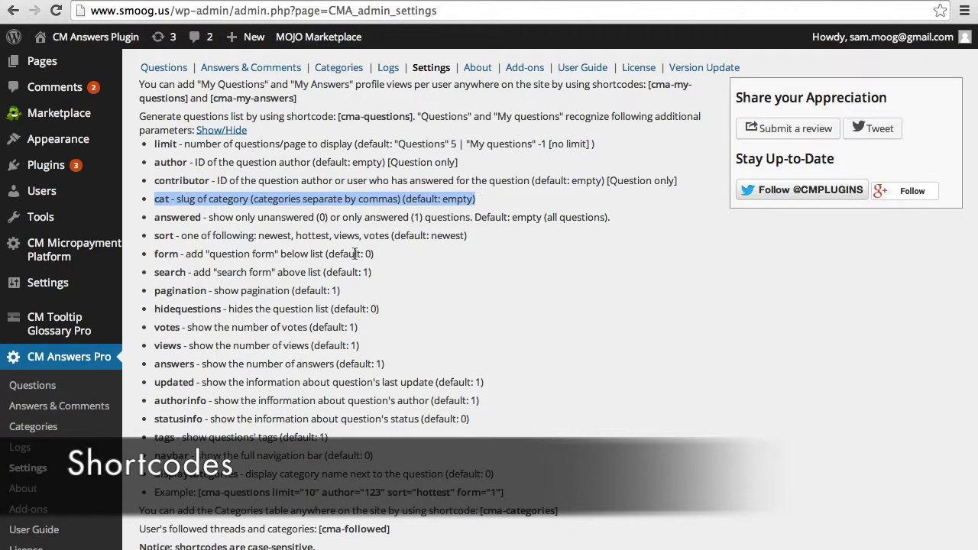
{"action": "left_click", "coordinate": [196, 272]}
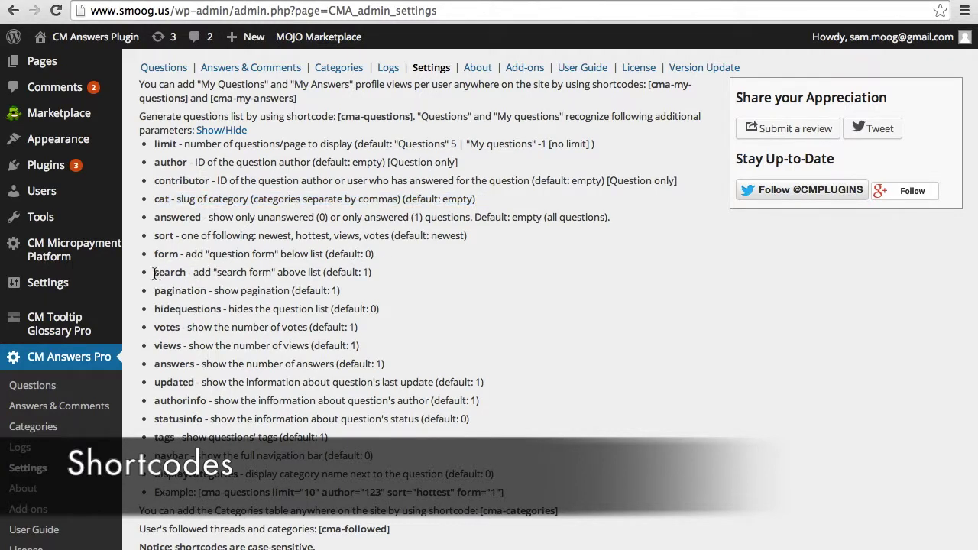
{"action": "left_click_drag", "start_coordinate": [154, 272], "coordinate": [364, 290]}
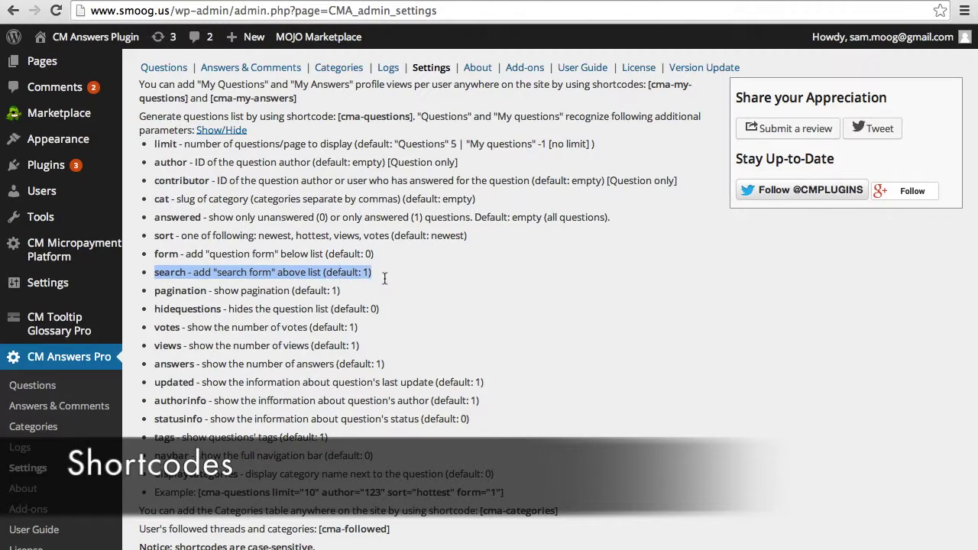
{"action": "left_click", "coordinate": [296, 373]}
Find and briefly highlight the Food post's [cma-questions cat="food" question form="1" views="0"] shortcode.
{"action": "scroll", "coordinate": [291, 421], "scroll_direction": "down", "scroll_amount": 1}
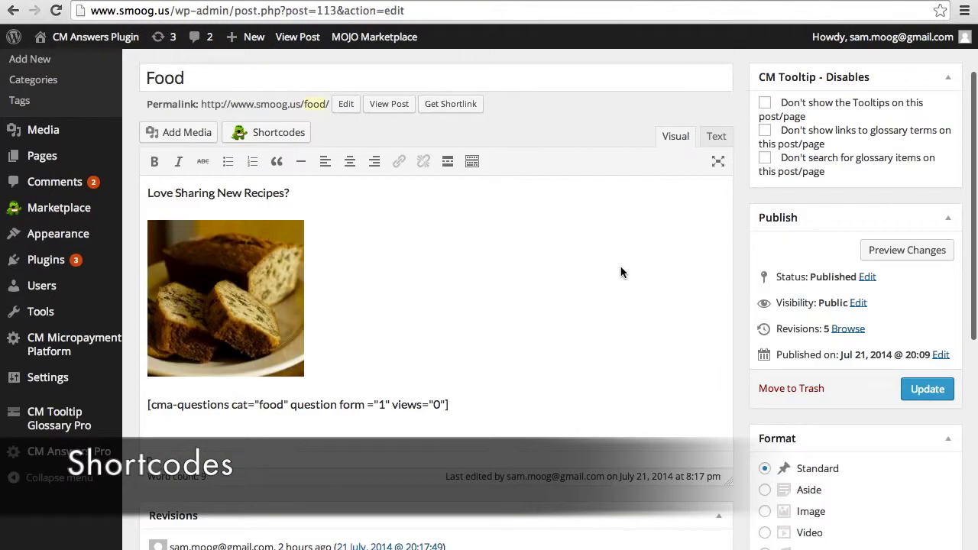
{"action": "scroll", "coordinate": [440, 397], "scroll_direction": "down", "scroll_amount": 1}
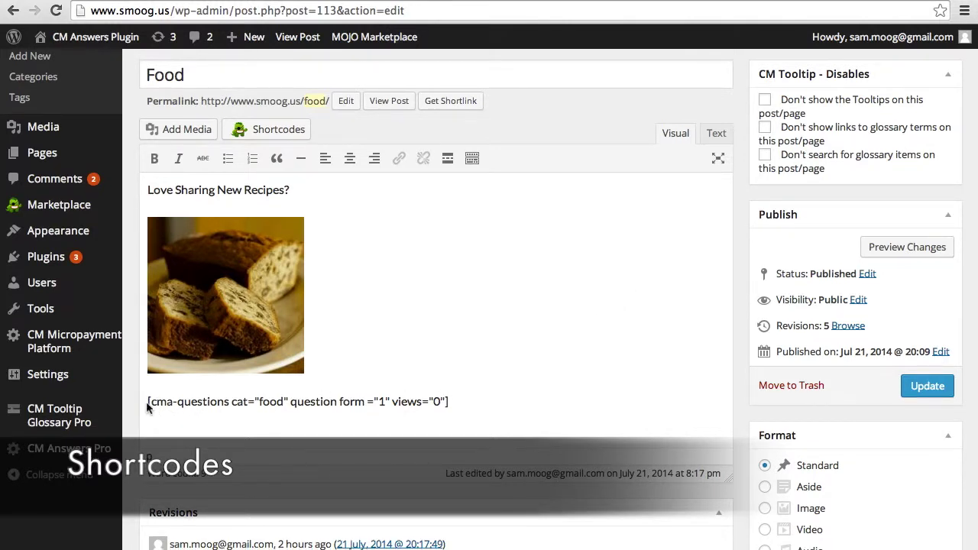
{"action": "left_click_drag", "start_coordinate": [147, 406], "coordinate": [451, 410]}
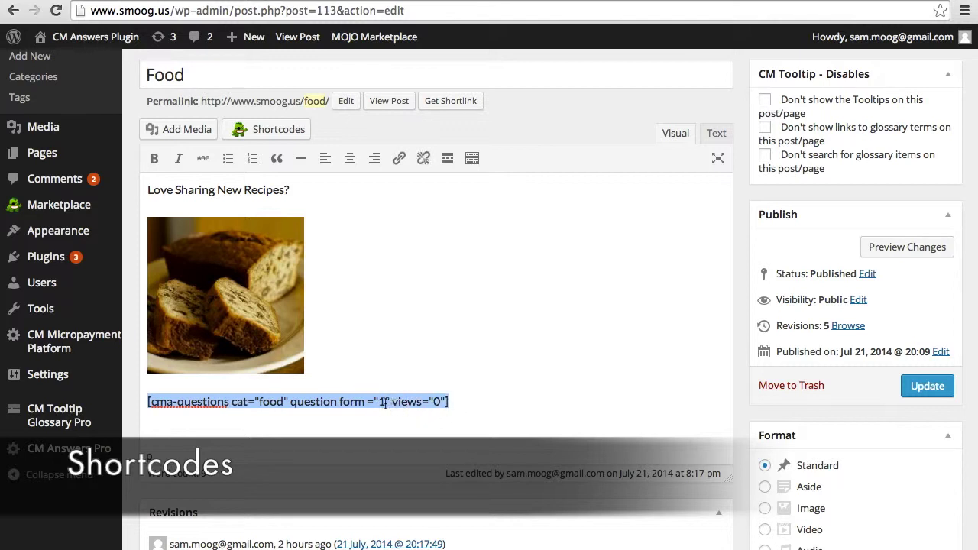
{"action": "left_click", "coordinate": [385, 405]}
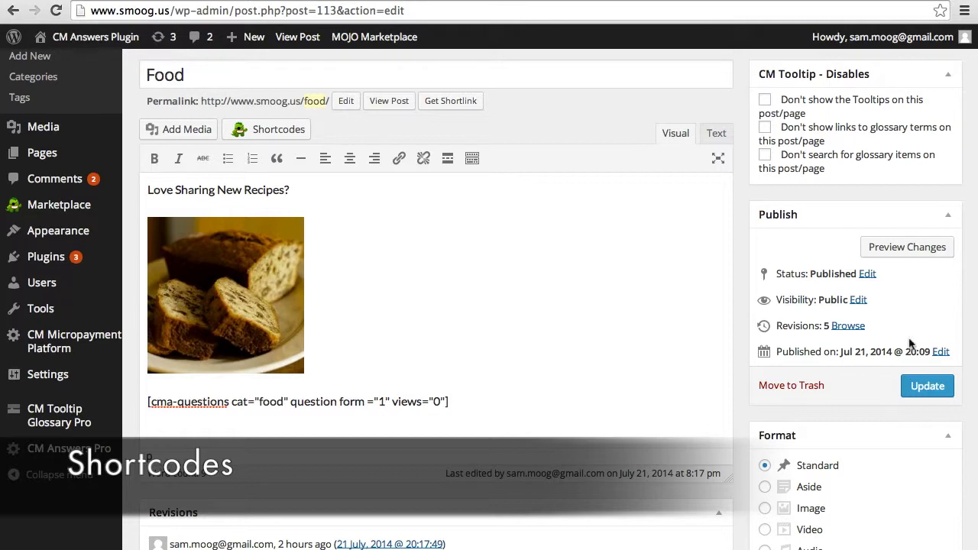
Preview the Food post live and review its food-category questions table and Ask a Question form.
{"action": "left_click", "coordinate": [917, 252]}
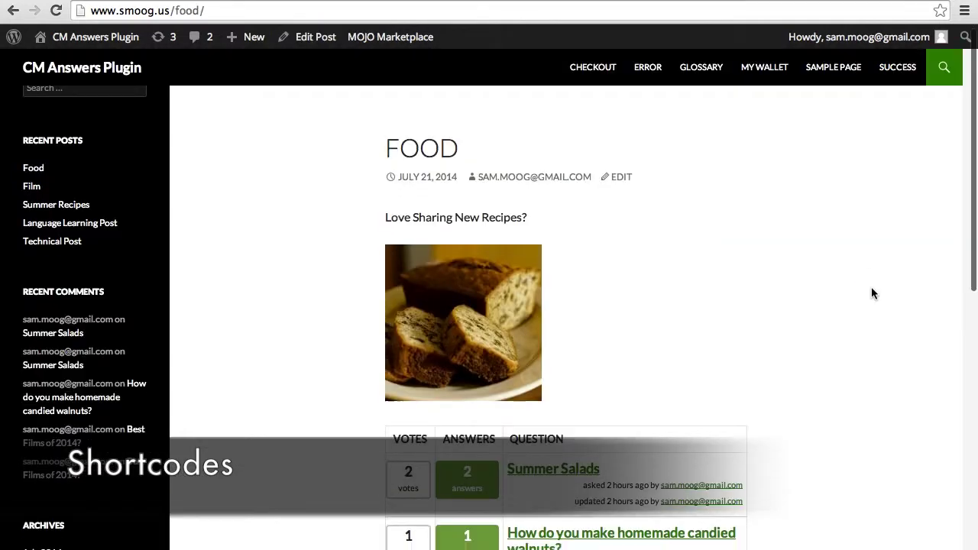
{"action": "scroll", "coordinate": [873, 293], "scroll_direction": "down", "scroll_amount": 1}
{"action": "scroll", "coordinate": [873, 292], "scroll_direction": "down", "scroll_amount": 1}
{"action": "scroll", "coordinate": [873, 293], "scroll_direction": "down", "scroll_amount": 1}
{"action": "scroll", "coordinate": [873, 293], "scroll_direction": "down", "scroll_amount": 1}
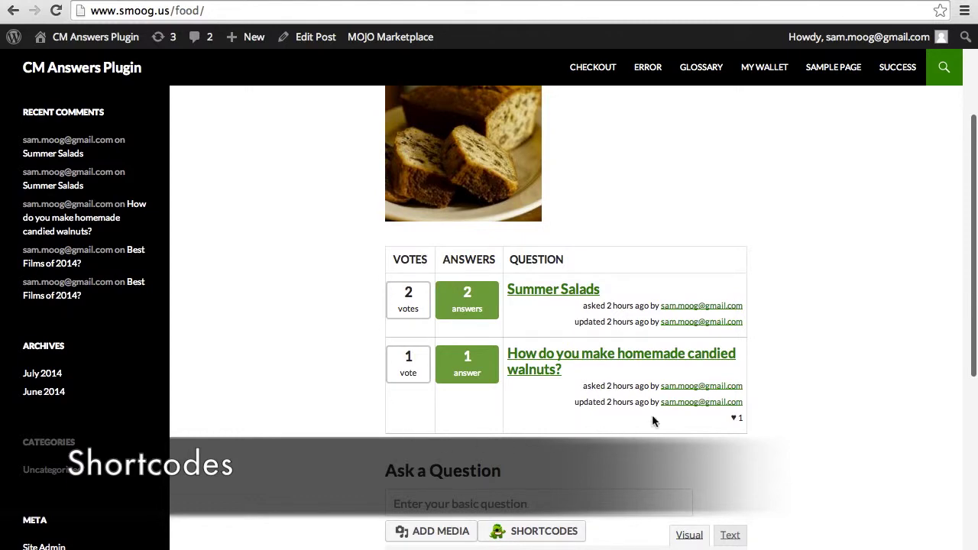
{"action": "scroll", "coordinate": [844, 405], "scroll_direction": "down", "scroll_amount": 2}
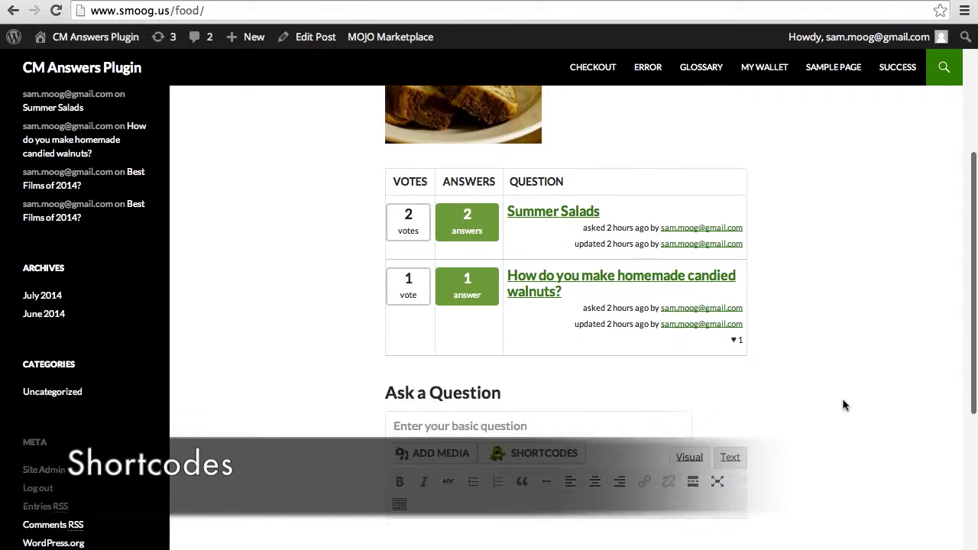
{"action": "scroll", "coordinate": [844, 405], "scroll_direction": "down", "scroll_amount": 2}
{"action": "scroll", "coordinate": [844, 405], "scroll_direction": "down", "scroll_amount": 1}
{"action": "scroll", "coordinate": [844, 405], "scroll_direction": "up", "scroll_amount": 2}
{"action": "scroll", "coordinate": [844, 405], "scroll_direction": "up", "scroll_amount": 4}
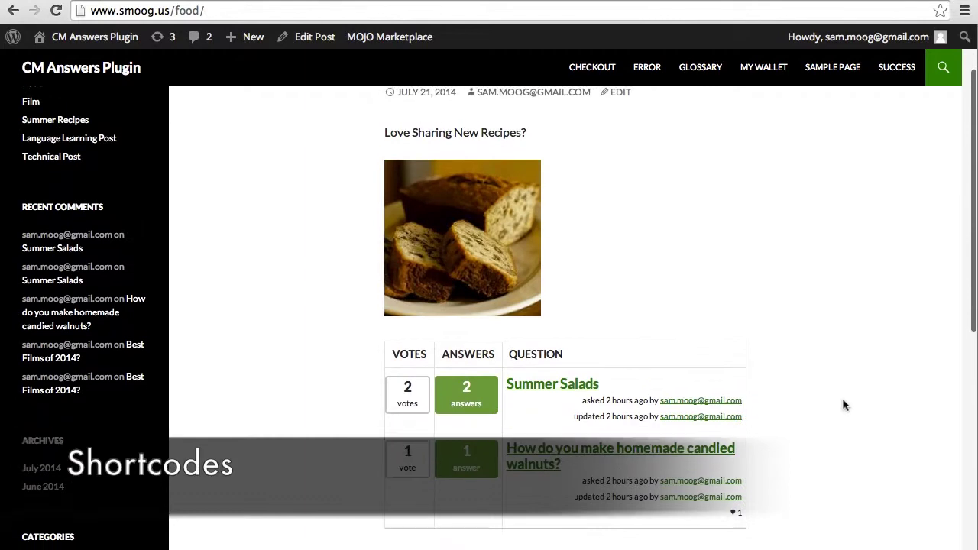
{"action": "scroll", "coordinate": [843, 404], "scroll_direction": "up", "scroll_amount": 4}
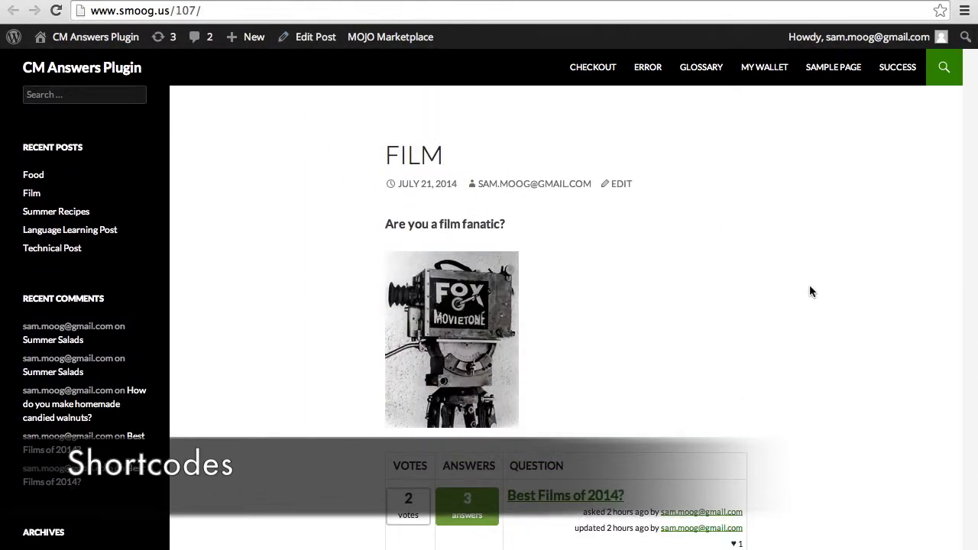
{"action": "scroll", "coordinate": [810, 290], "scroll_direction": "down", "scroll_amount": 1}
{"action": "scroll", "coordinate": [810, 290], "scroll_direction": "down", "scroll_amount": 1}
{"action": "scroll", "coordinate": [810, 290], "scroll_direction": "down", "scroll_amount": 2}
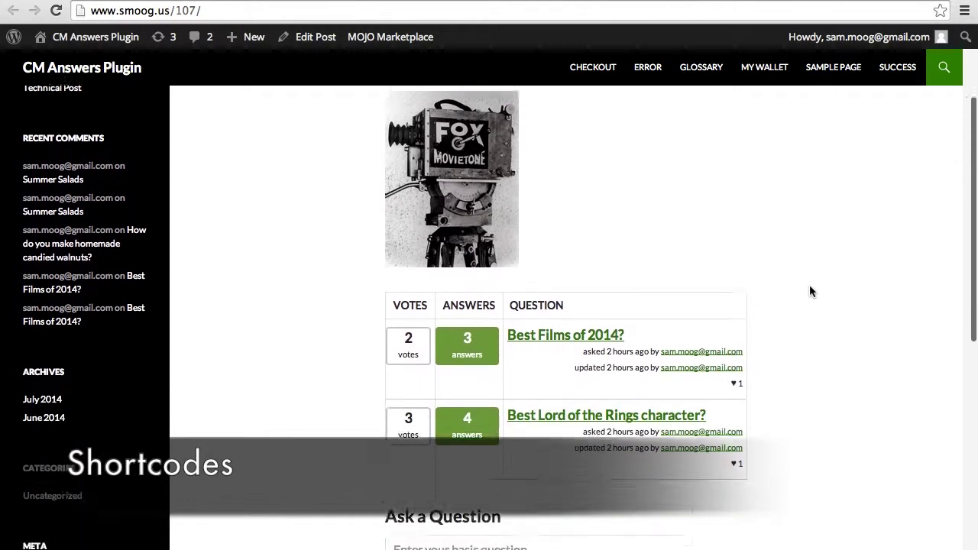
{"action": "scroll", "coordinate": [810, 291], "scroll_direction": "down", "scroll_amount": 1}
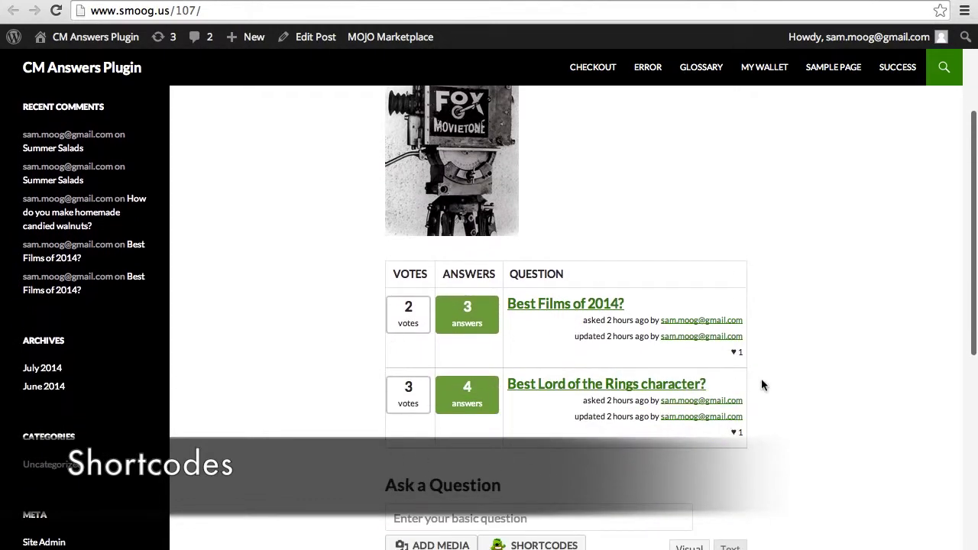
{"action": "scroll", "coordinate": [782, 443], "scroll_direction": "down", "scroll_amount": 2}
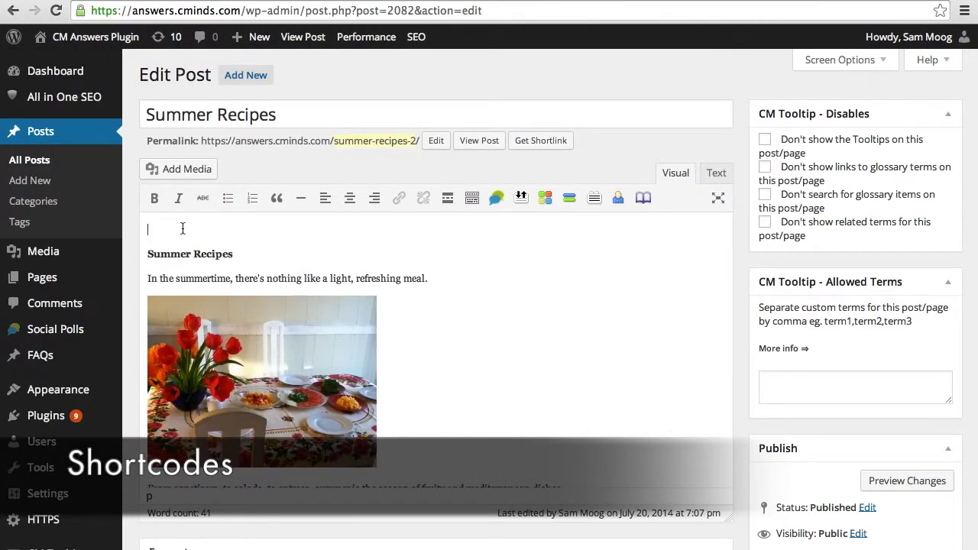
Add [cma-my-questions search="1"] atop Summer Recipes, preview it, and try the Search Questions box.
{"action": "type", "text": "[cma-my-questions]"}
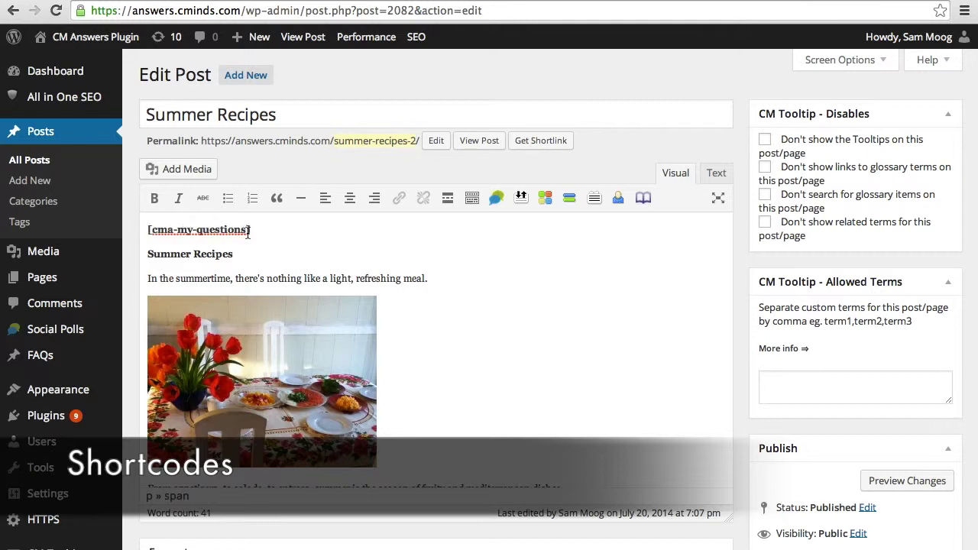
{"action": "type", "text": "rch=\"1"}
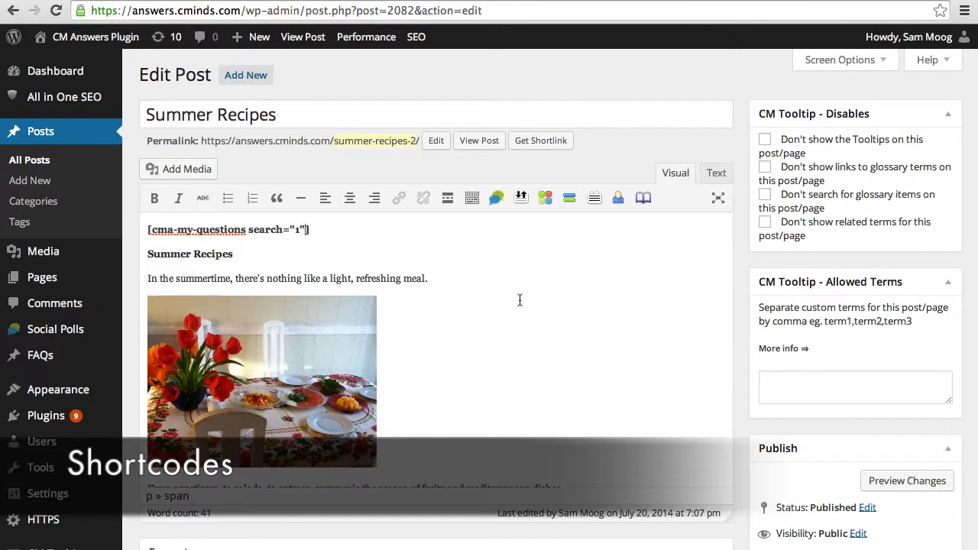
{"action": "left_click", "coordinate": [906, 479]}
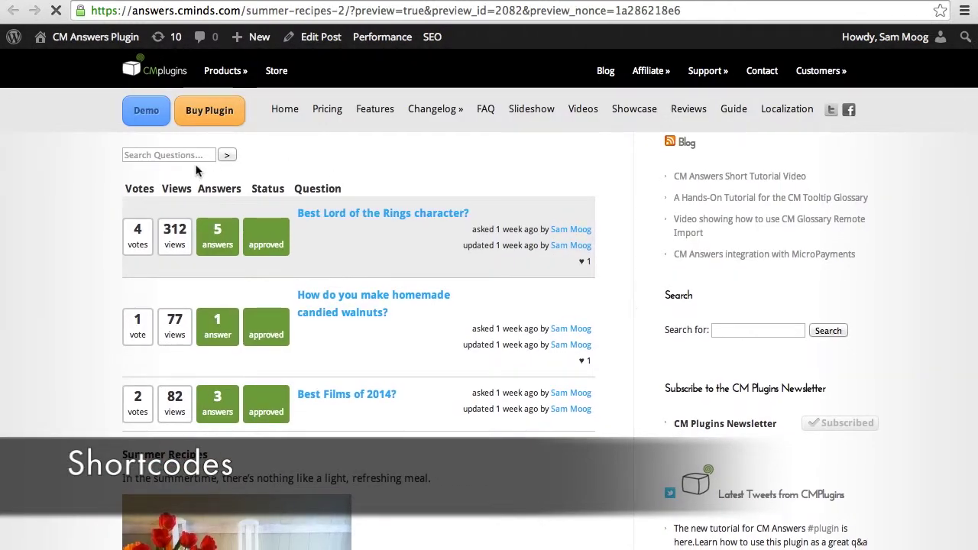
{"action": "left_click", "coordinate": [162, 155]}
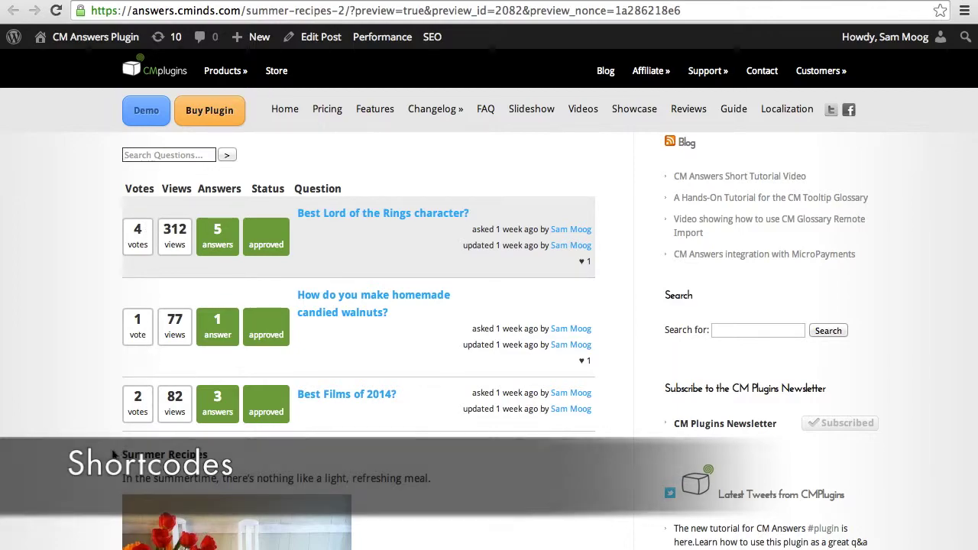
{"action": "scroll", "coordinate": [113, 454], "scroll_direction": "down", "scroll_amount": 2}
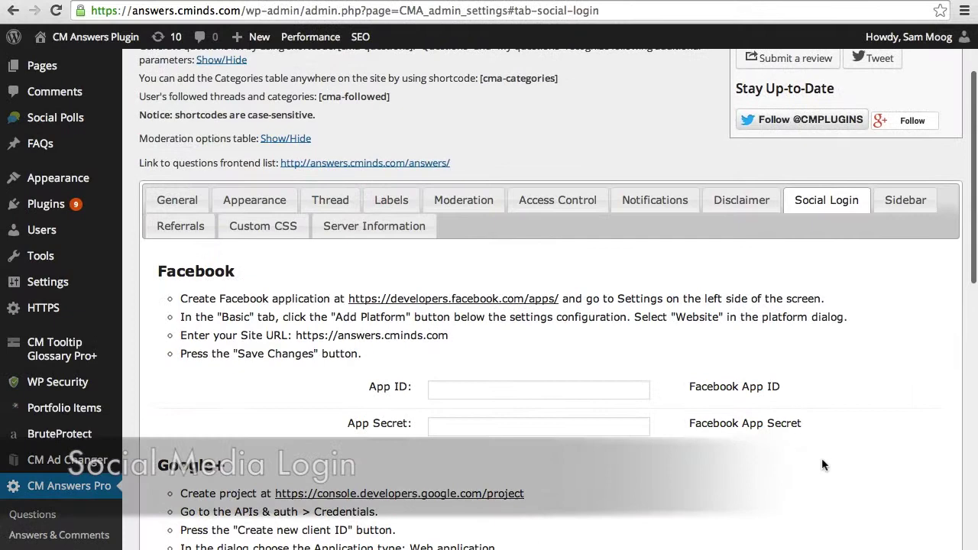
Follow the developers.facebook.com/apps link in the Social Login tab's Facebook instructions.
{"action": "scroll", "coordinate": [822, 461], "scroll_direction": "down", "scroll_amount": 2}
{"action": "scroll", "coordinate": [822, 462], "scroll_direction": "down", "scroll_amount": 2}
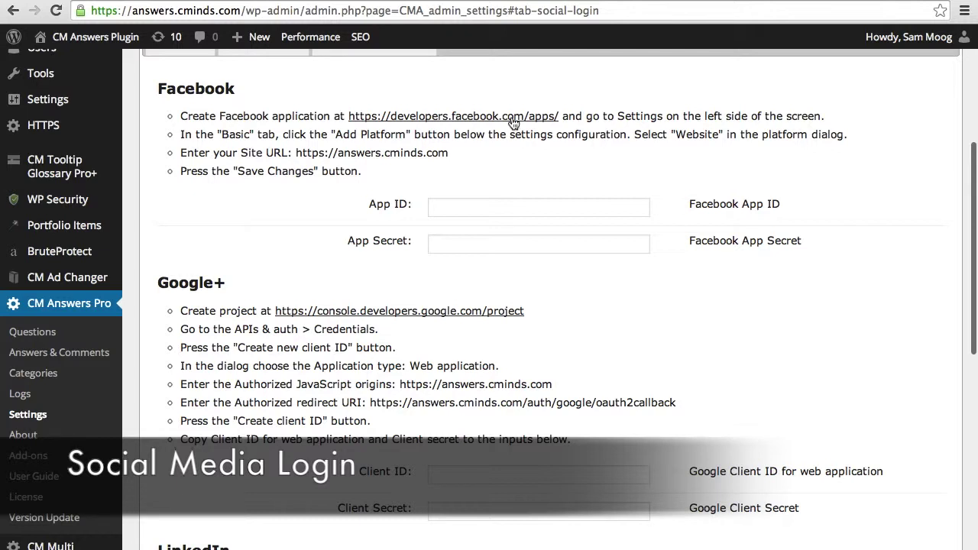
{"action": "left_click", "coordinate": [511, 118]}
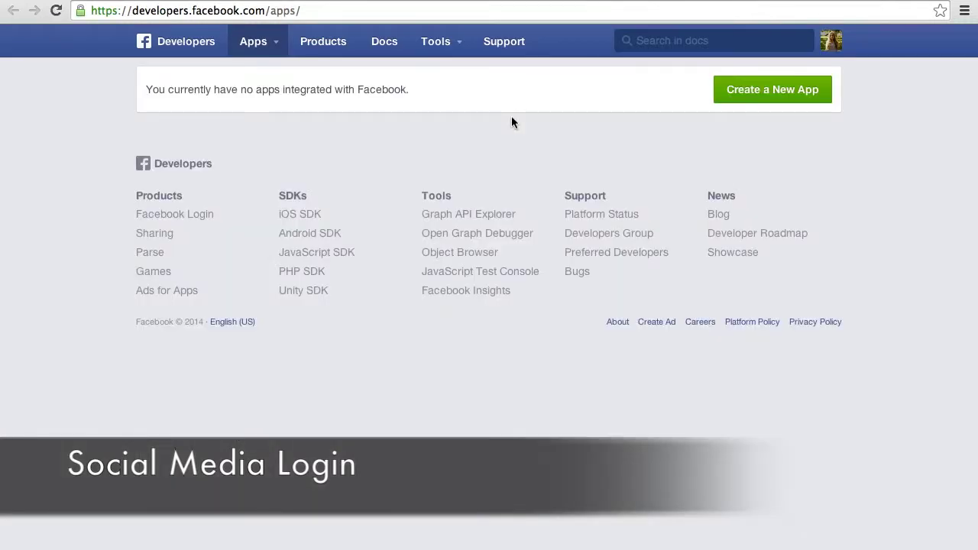
Create a Facebook app named Social Media Login and add a Website platform.
{"action": "left_click", "coordinate": [745, 92]}
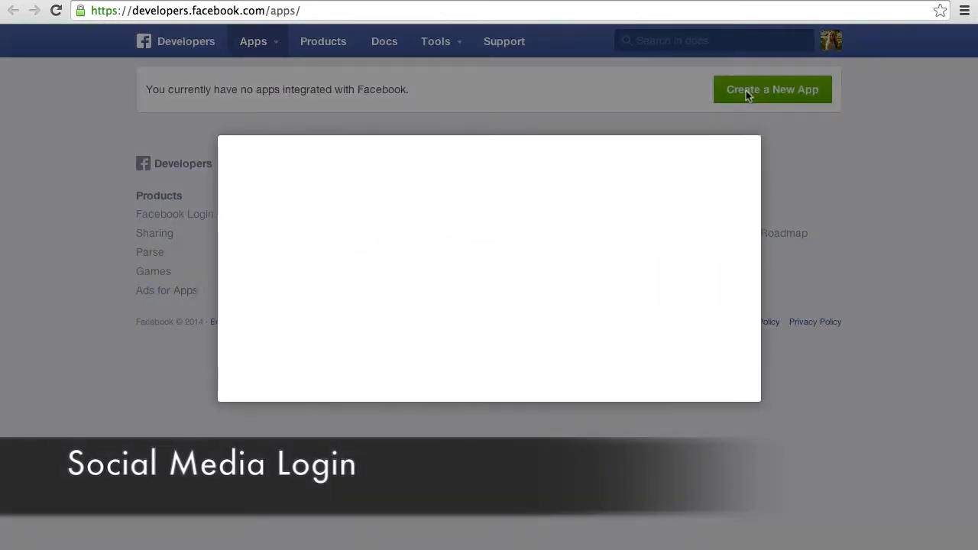
{"action": "type", "text": "Social Media "}
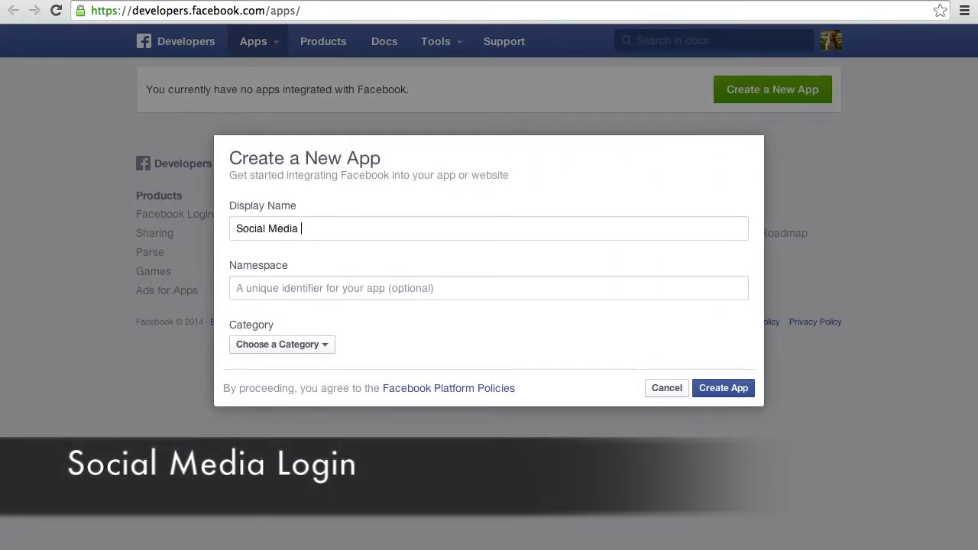
{"action": "type", "text": "Login"}
{"action": "left_click", "coordinate": [701, 388]}
{"action": "left_click", "coordinate": [541, 297]}
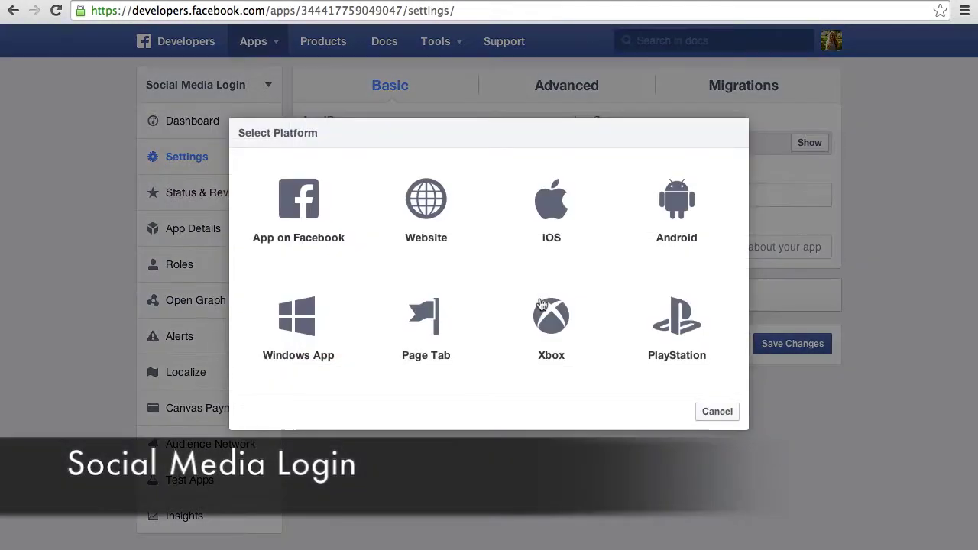
{"action": "left_click", "coordinate": [424, 200]}
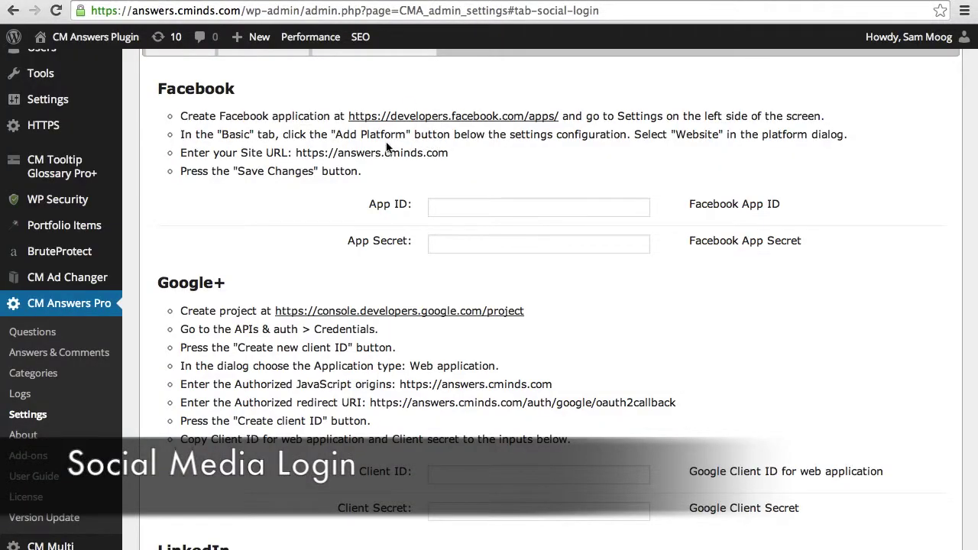
{"action": "left_click_drag", "start_coordinate": [297, 152], "coordinate": [450, 153]}
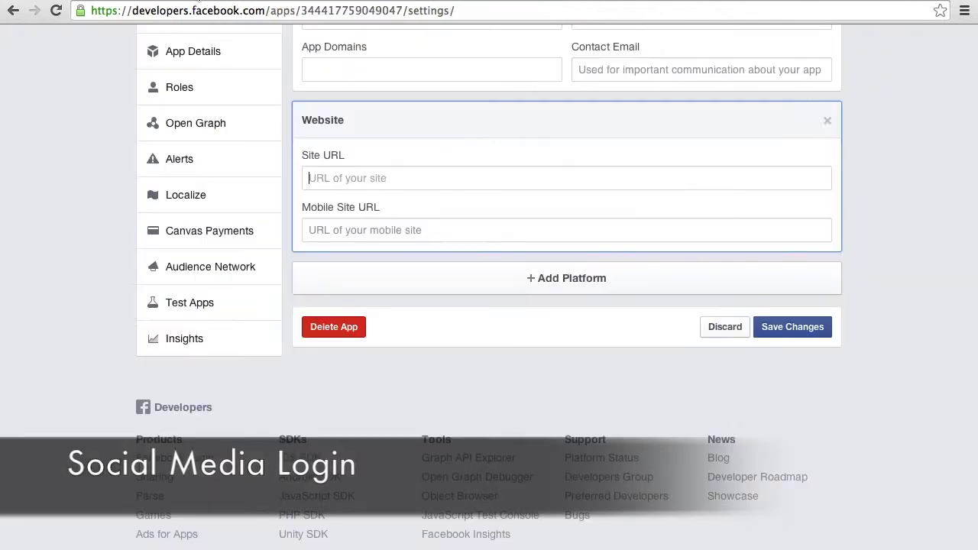
{"action": "type", "text": "https://answers.cminds.com"}
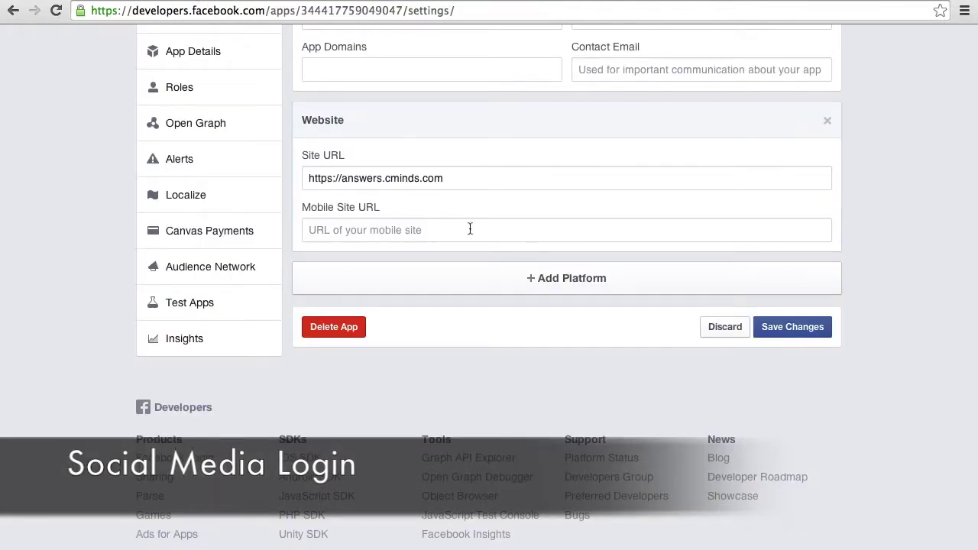
{"action": "left_click", "coordinate": [770, 328]}
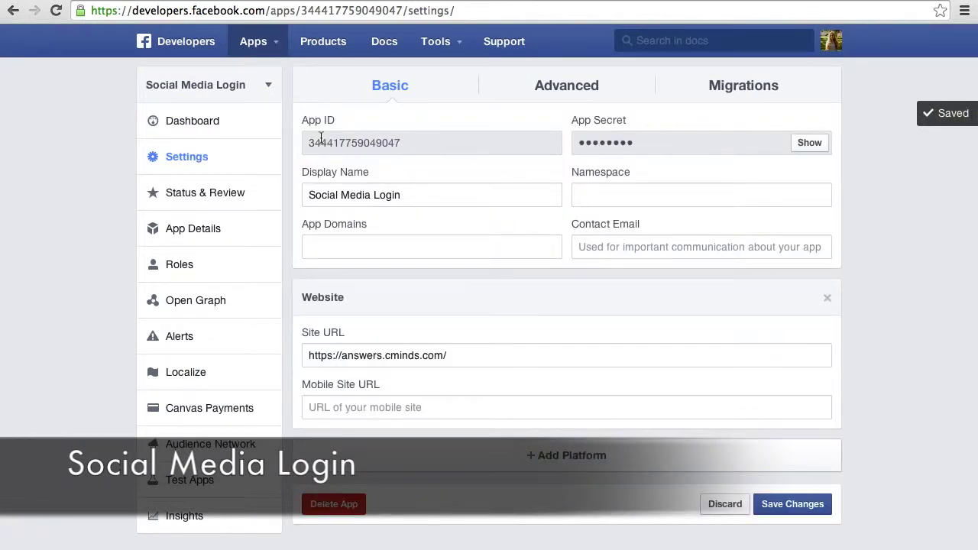
{"action": "left_click_drag", "start_coordinate": [311, 147], "coordinate": [402, 145]}
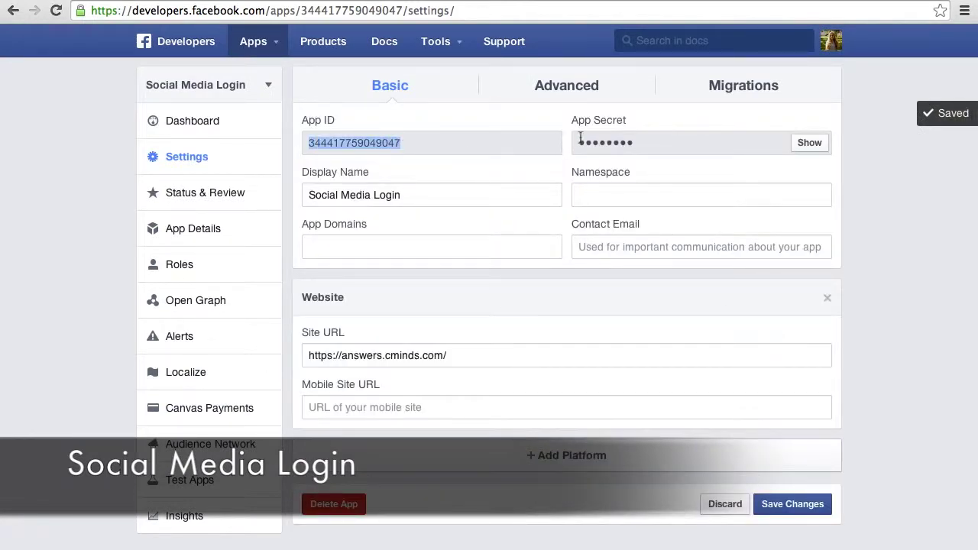
{"action": "left_click_drag", "start_coordinate": [580, 144], "coordinate": [641, 145]}
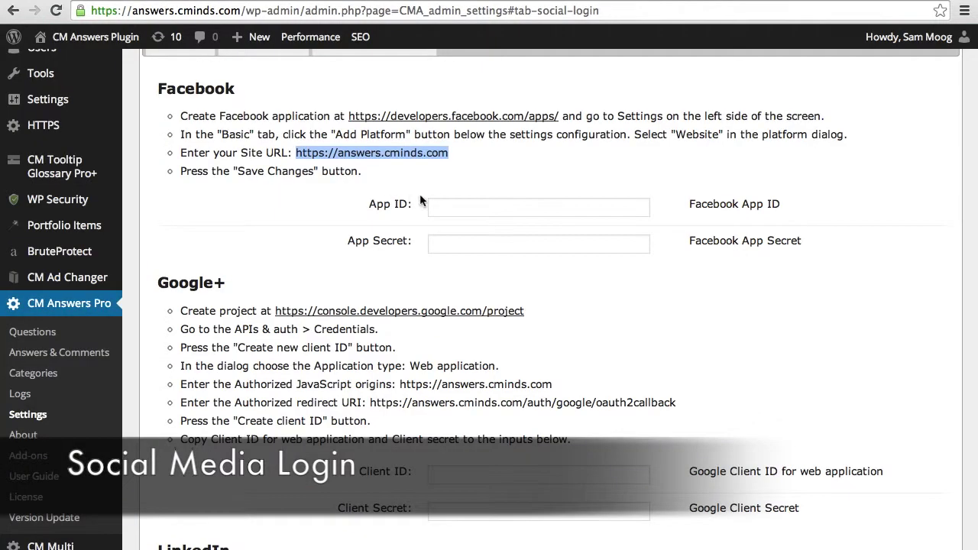
Go to the Facebook App ID and App Secret fields on the Social Login tab, then scroll down to Update.
{"action": "left_click", "coordinate": [442, 205]}
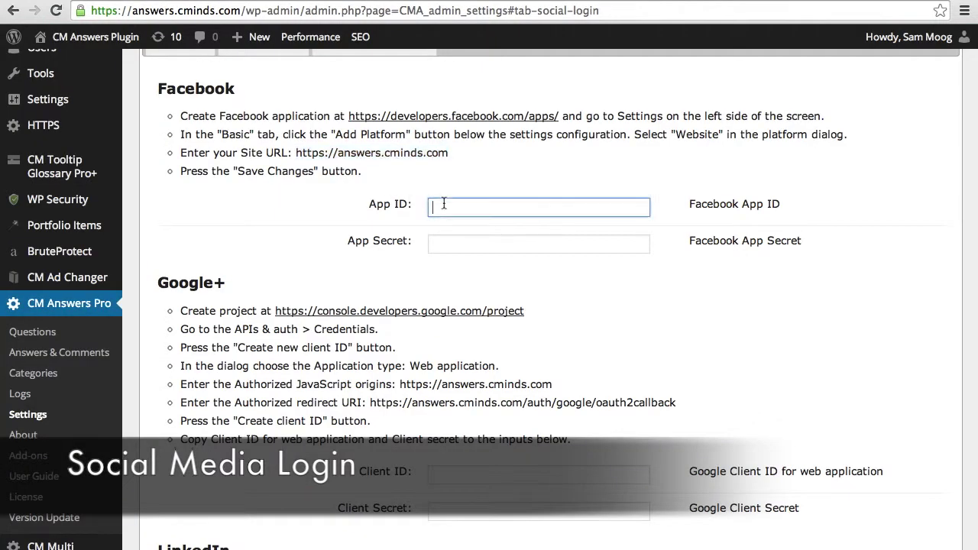
{"action": "left_click", "coordinate": [443, 245]}
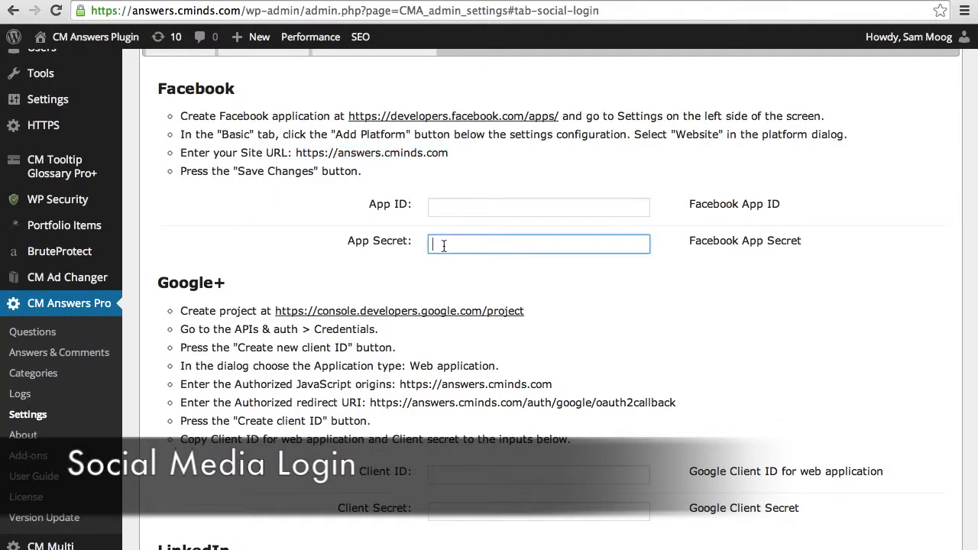
{"action": "scroll", "coordinate": [654, 398], "scroll_direction": "down", "scroll_amount": 3}
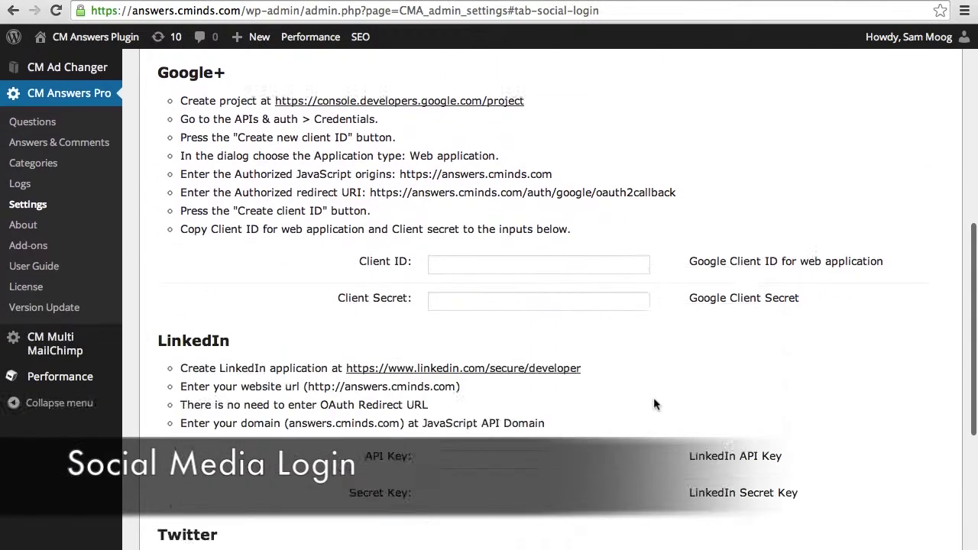
{"action": "scroll", "coordinate": [654, 398], "scroll_direction": "down", "scroll_amount": 2}
{"action": "scroll", "coordinate": [653, 398], "scroll_direction": "down", "scroll_amount": 3}
{"action": "scroll", "coordinate": [654, 403], "scroll_direction": "down", "scroll_amount": 2}
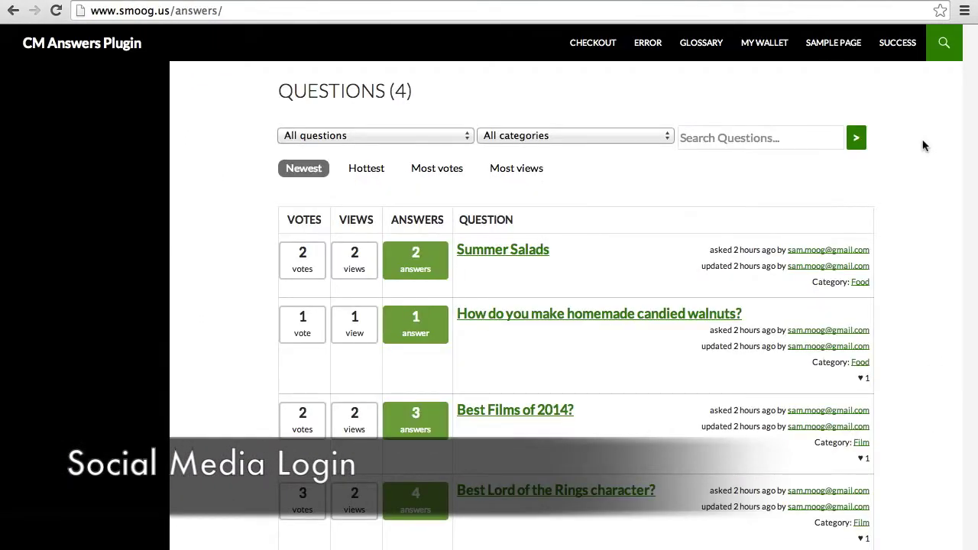
Scroll the /answers/ page down to the login box offering Facebook social login.
{"action": "scroll", "coordinate": [922, 145], "scroll_direction": "down", "scroll_amount": 1}
{"action": "scroll", "coordinate": [922, 145], "scroll_direction": "down", "scroll_amount": 1}
{"action": "scroll", "coordinate": [923, 145], "scroll_direction": "down", "scroll_amount": 3}
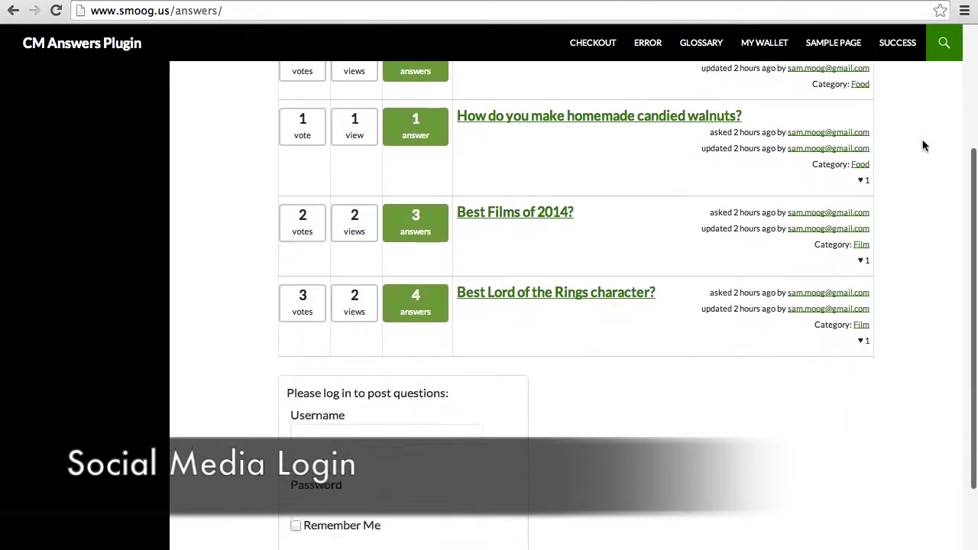
{"action": "scroll", "coordinate": [922, 145], "scroll_direction": "down", "scroll_amount": 1}
{"action": "scroll", "coordinate": [923, 145], "scroll_direction": "down", "scroll_amount": 2}
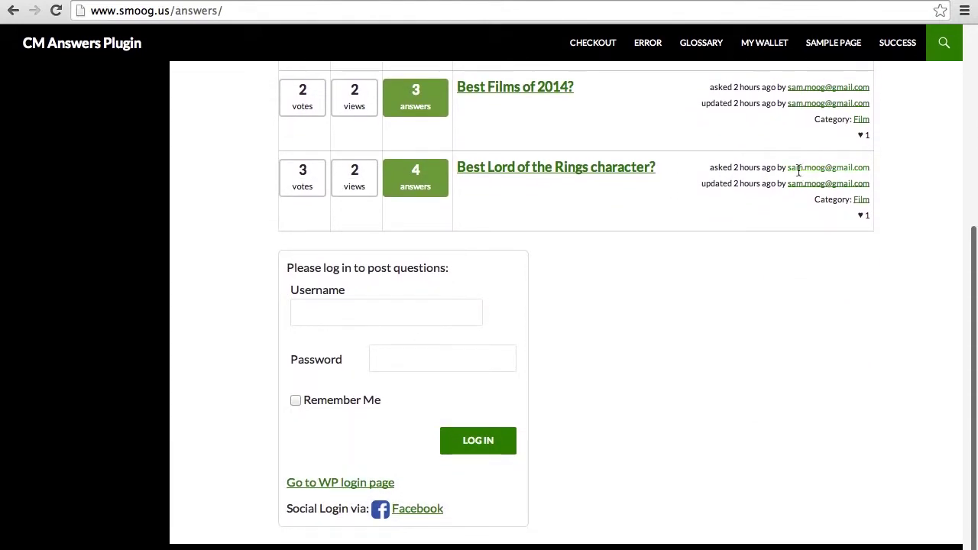